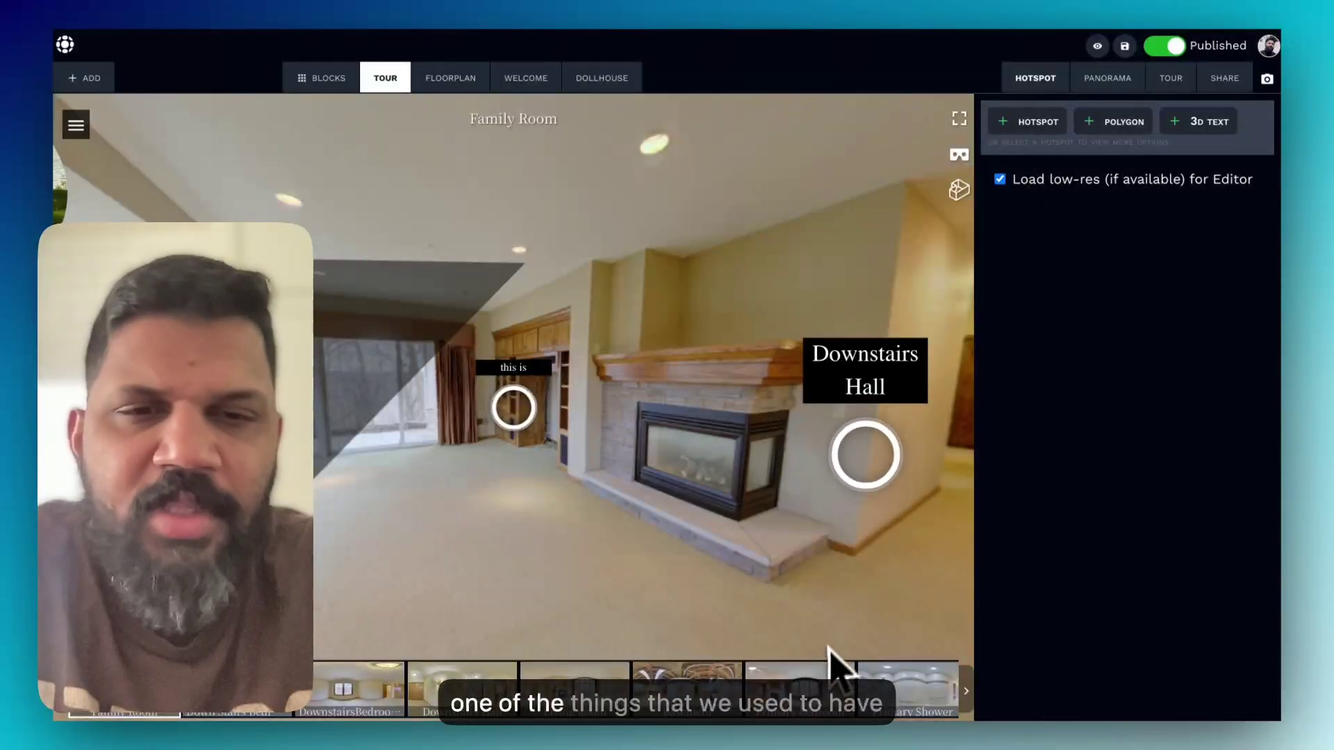
Change the tour's scene transition animation from Walkthrough to Fade Out.
left_click(1172, 80)
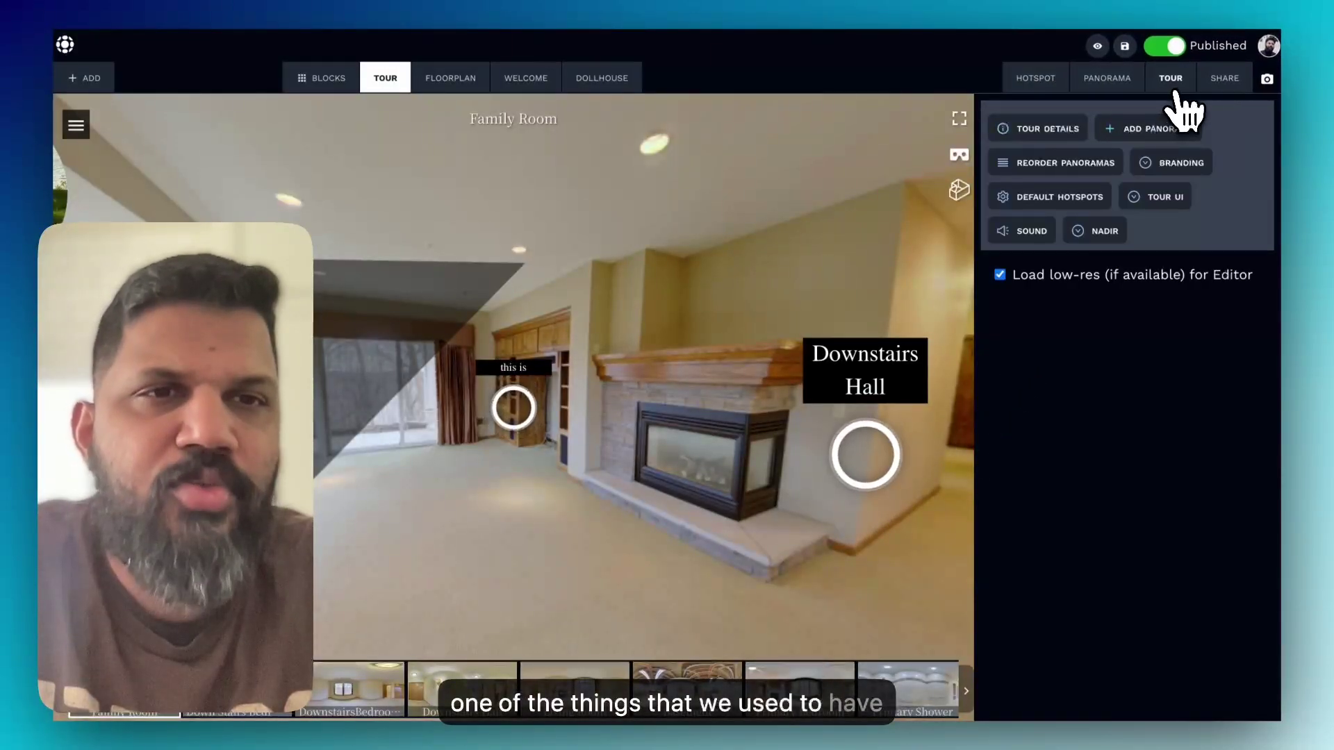
left_click(1084, 131)
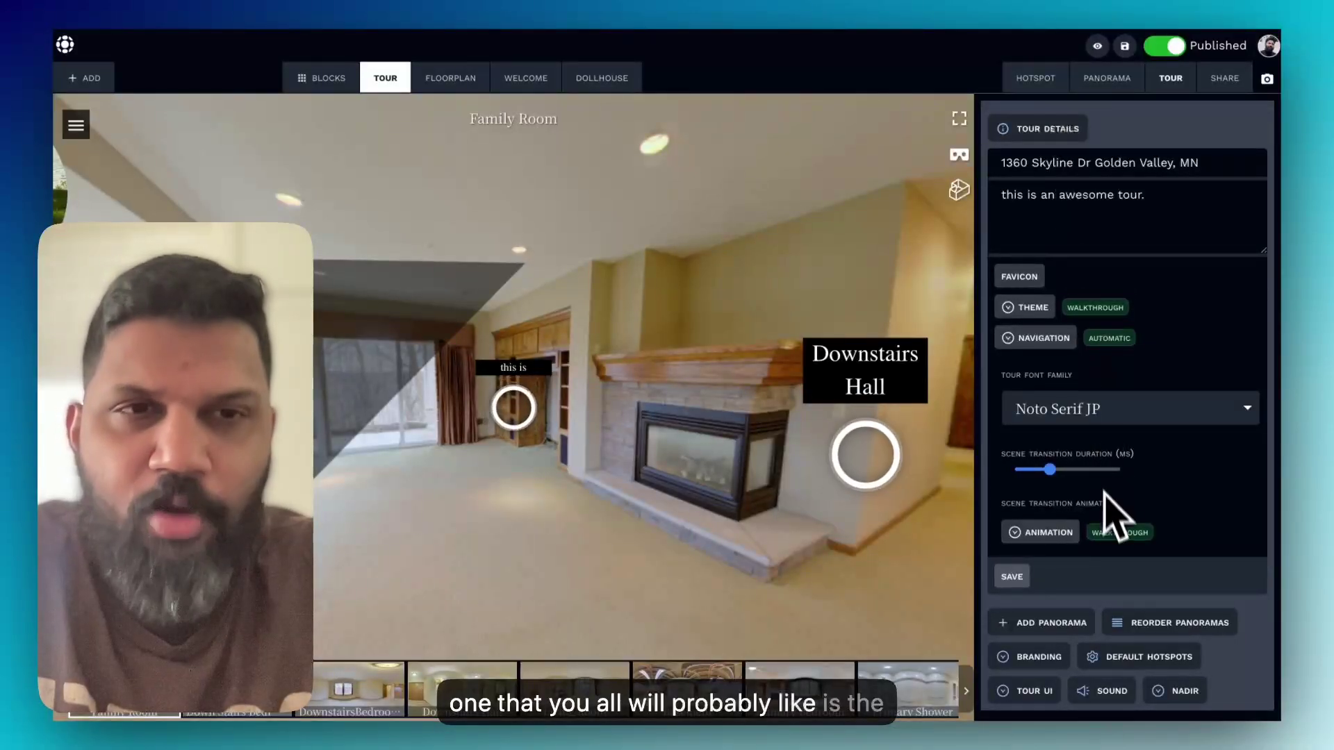
left_click(1059, 539)
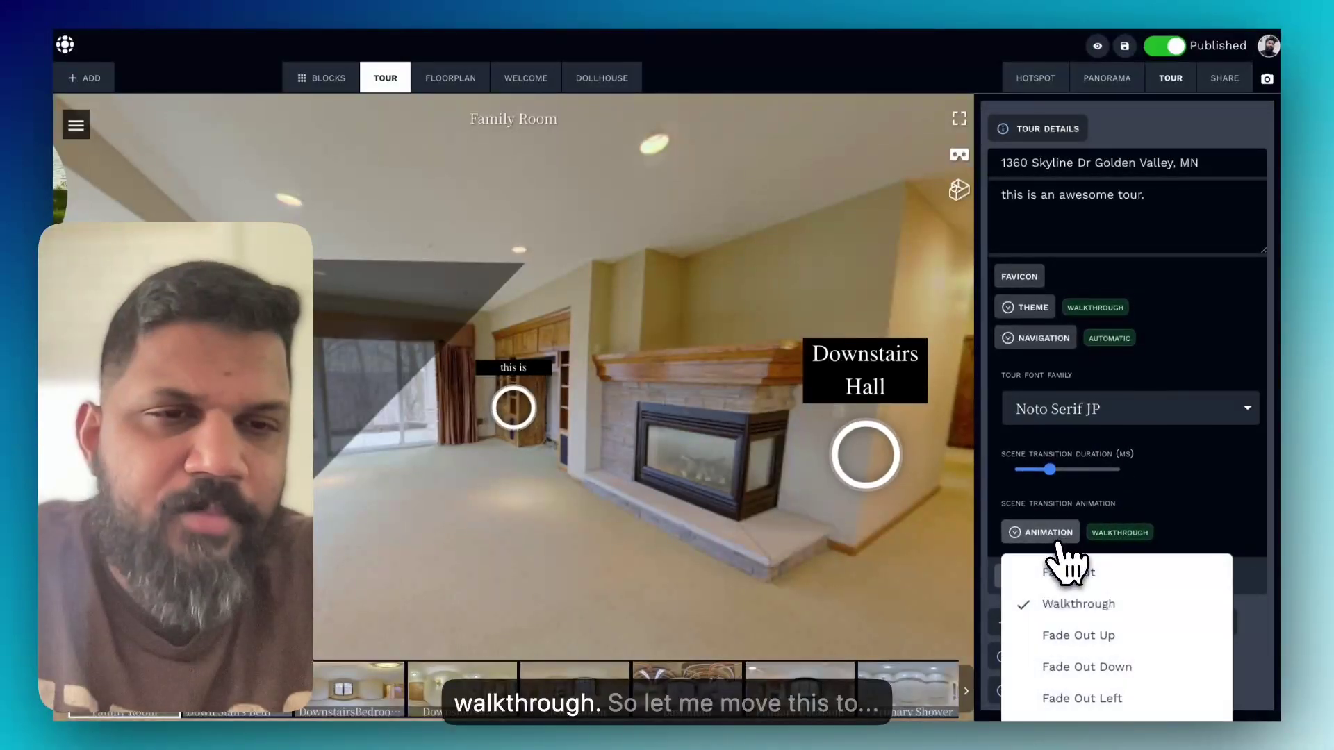
left_click(1067, 575)
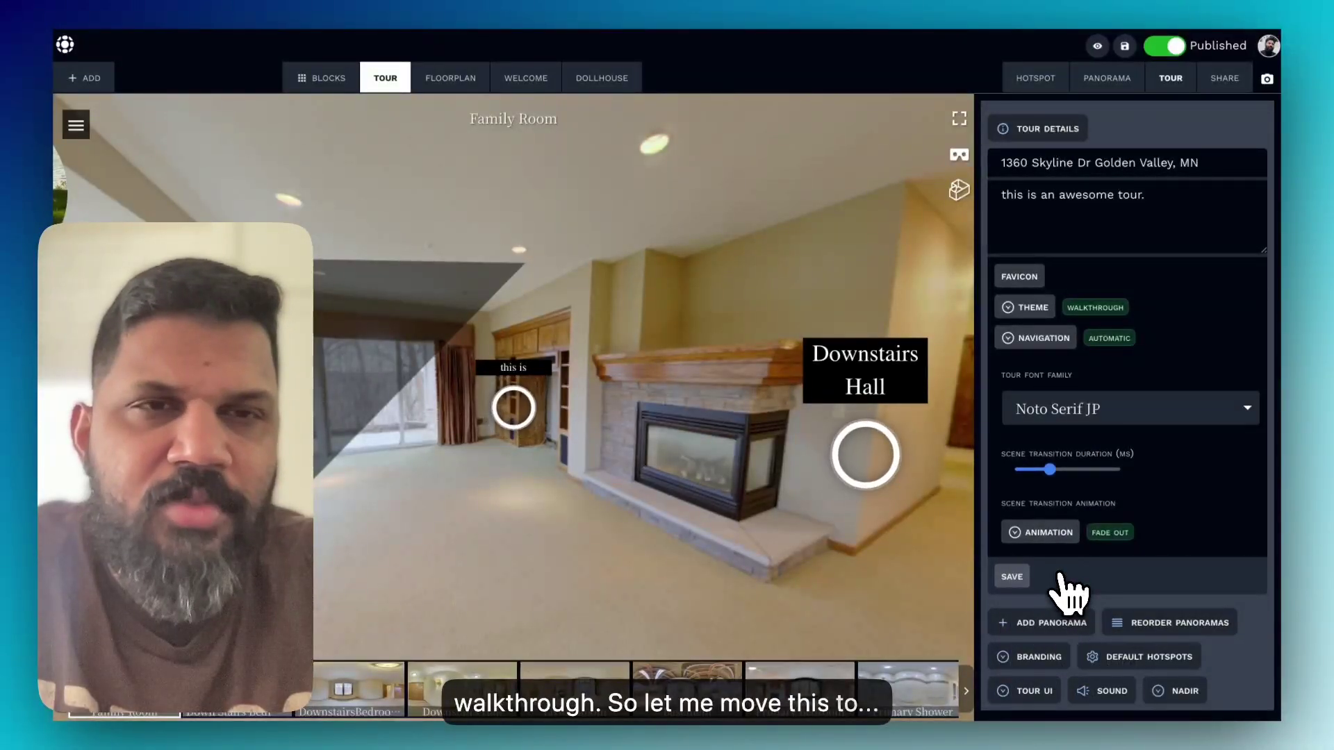
Preview Fade Out via Primary Shower, Primary Bedroom, DownstairsBedroom2 and Down Stairs Bedroom.
left_click(916, 687)
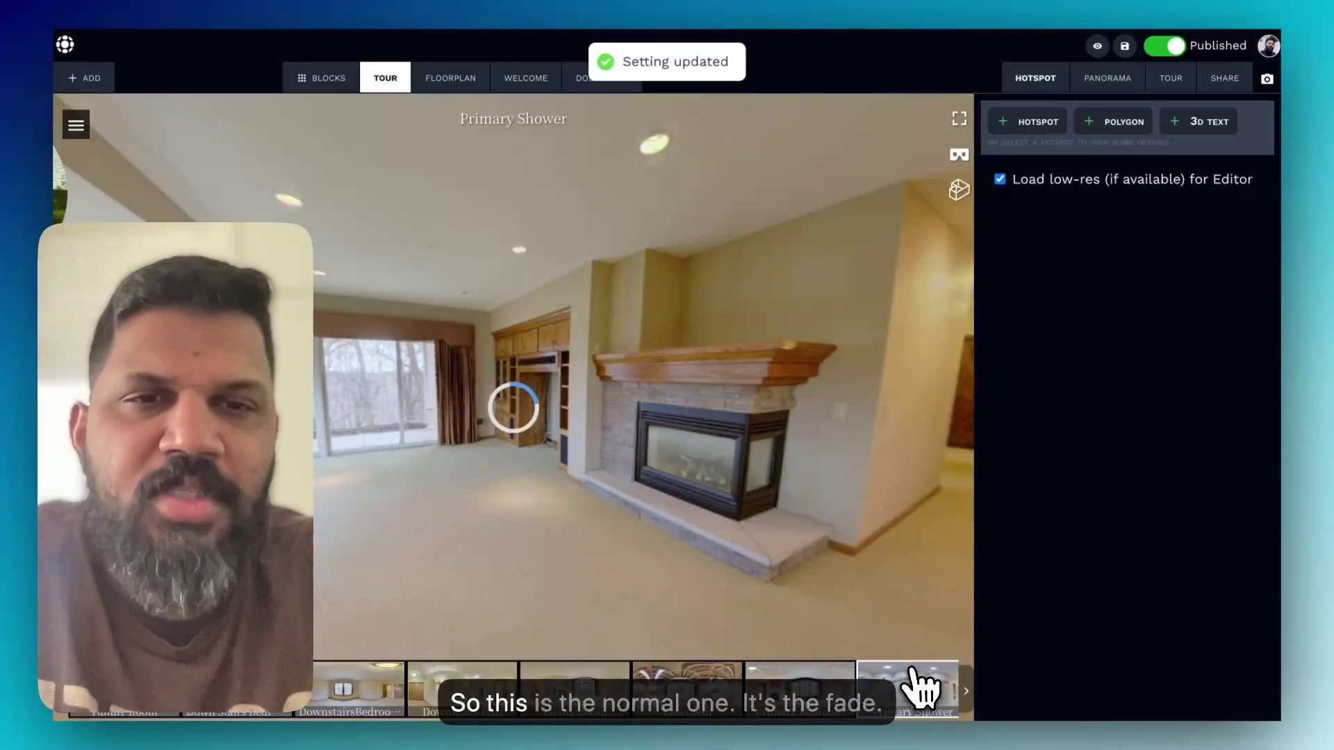
left_click(830, 692)
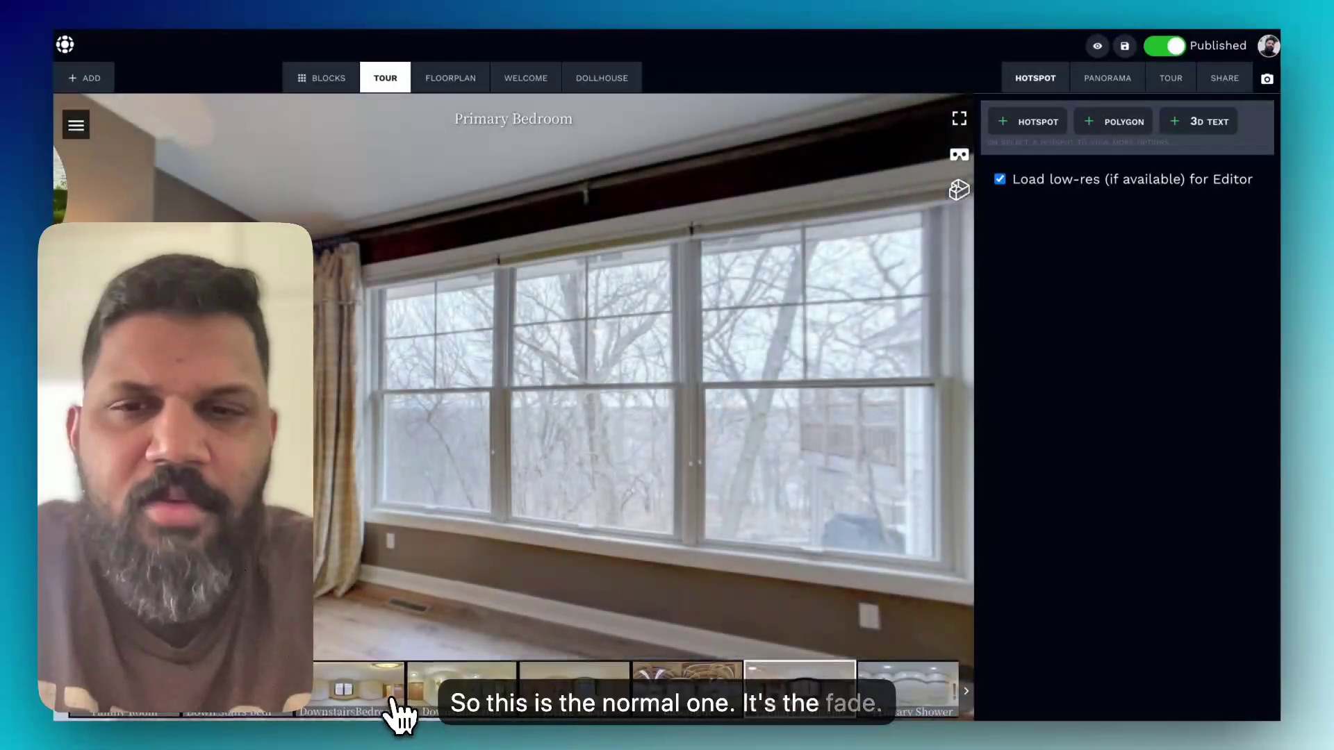
left_click(391, 714)
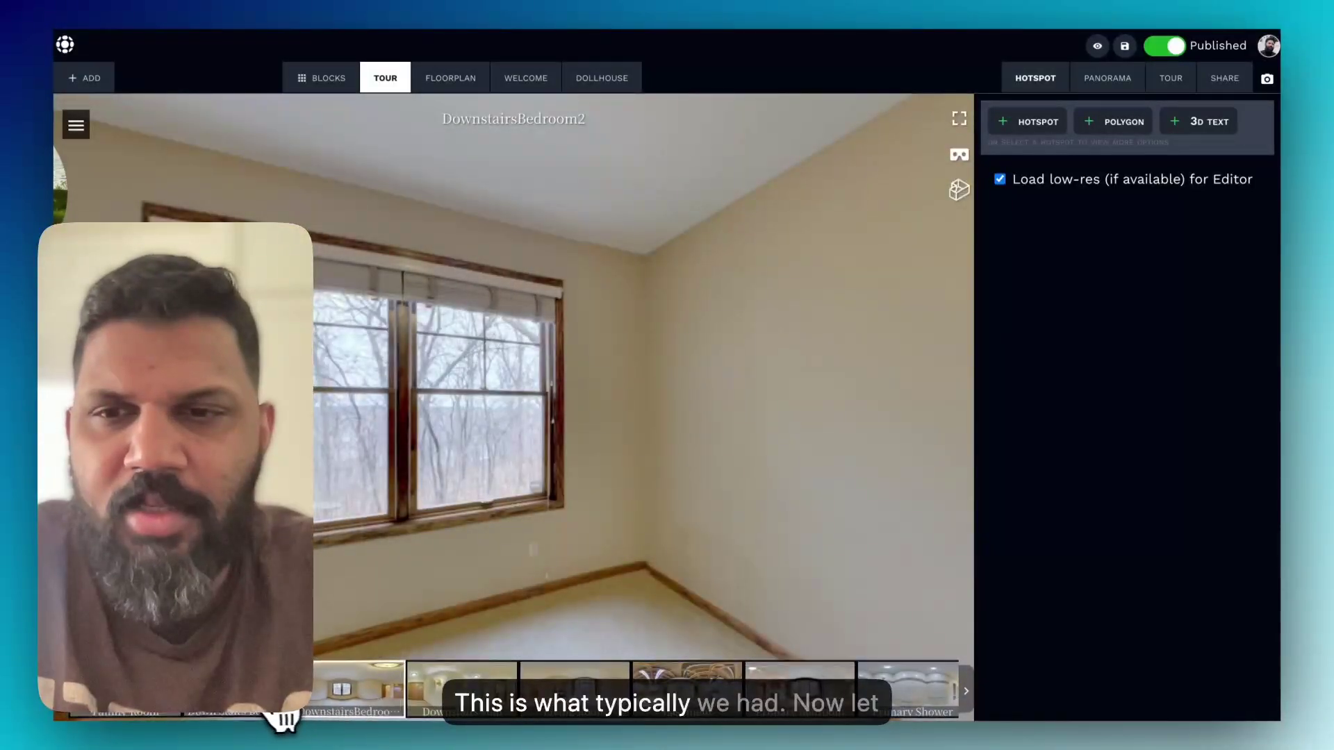
left_click(264, 717)
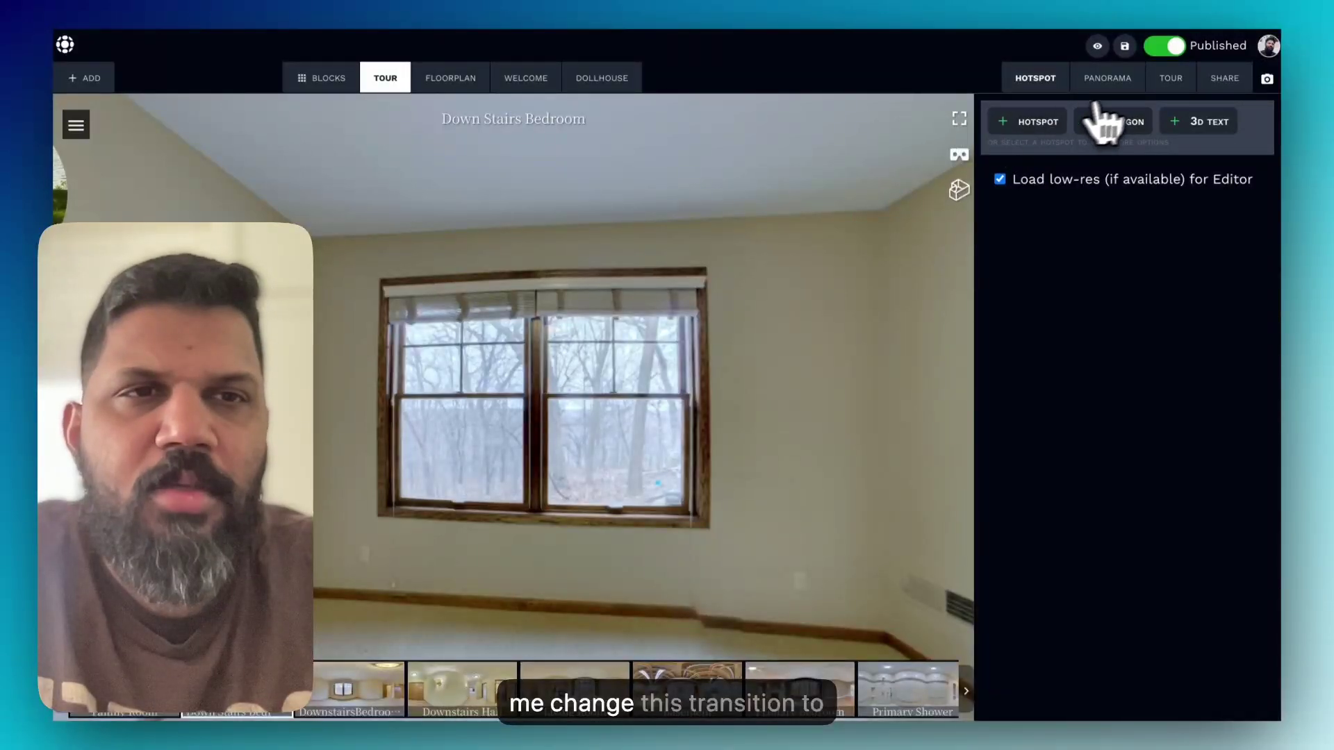
Set the scene transition animation back to Walkthrough and save it.
left_click(1171, 78)
left_click(1049, 128)
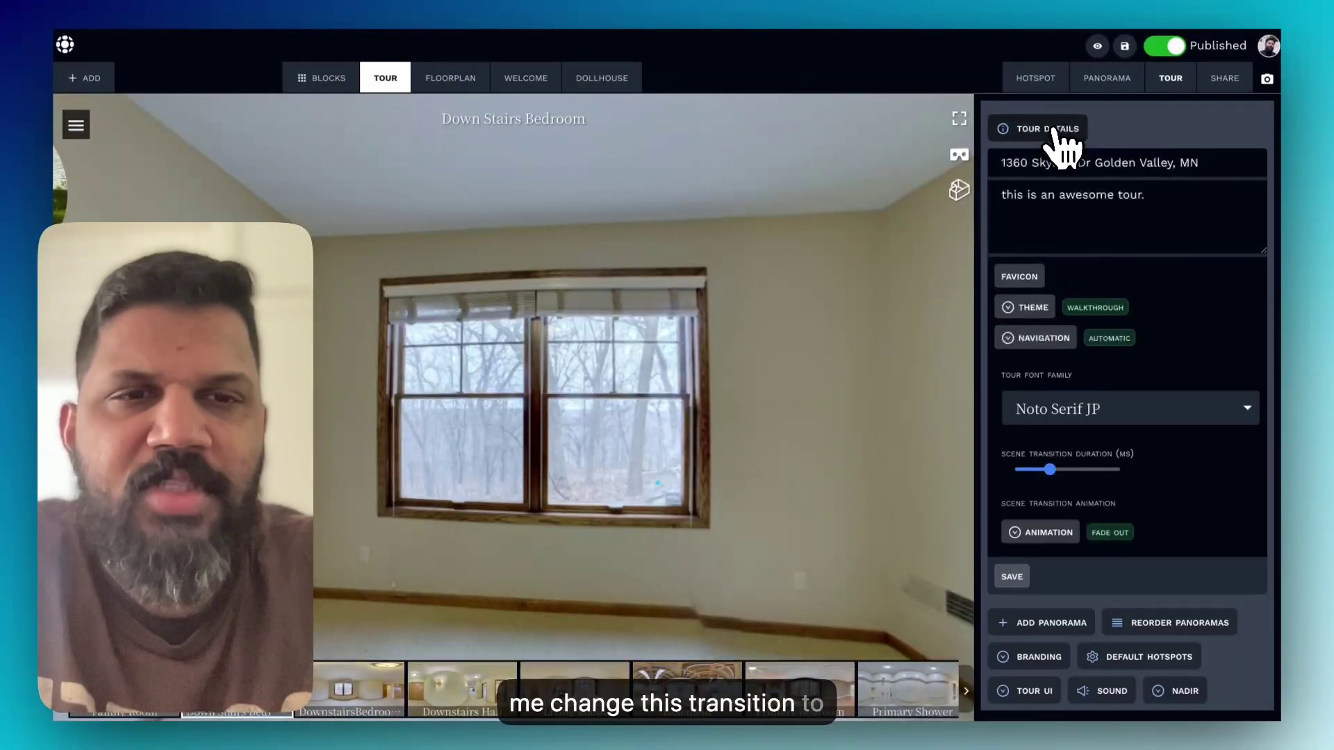
left_click(1063, 534)
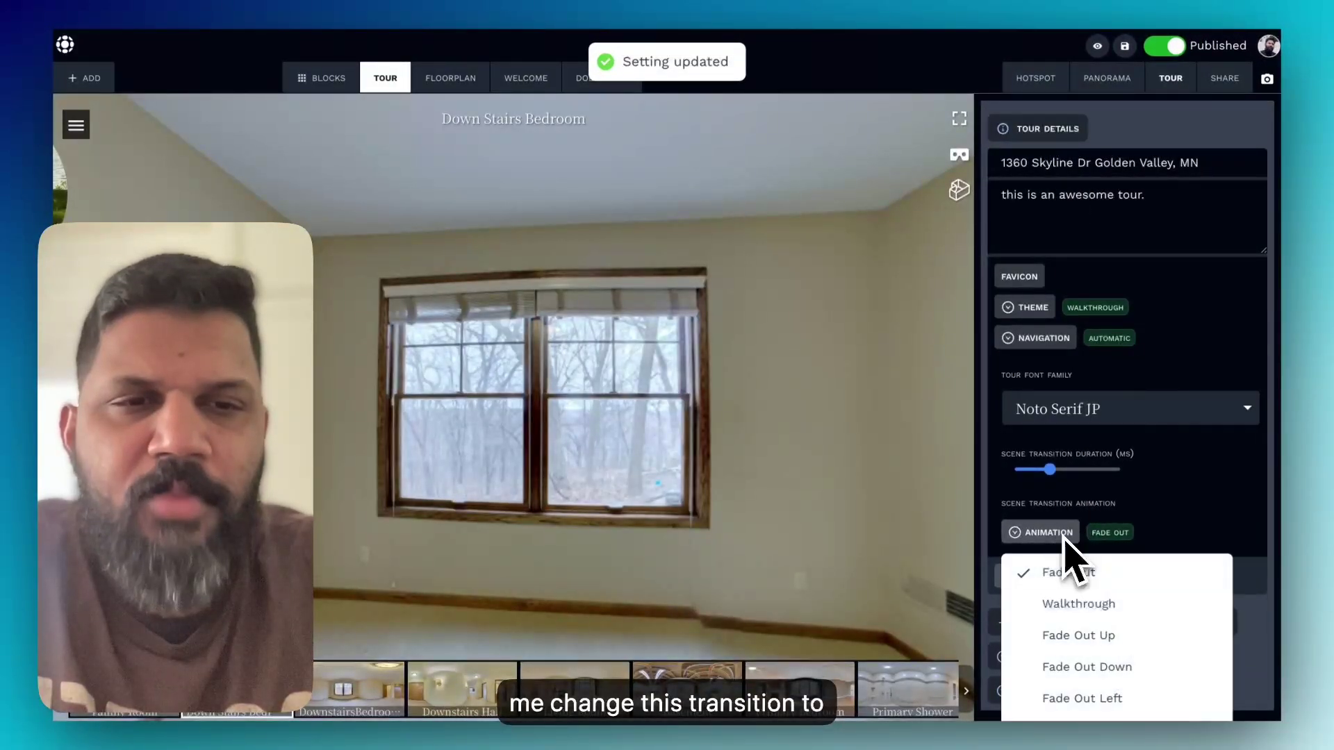
left_click(1076, 602)
left_click(1014, 579)
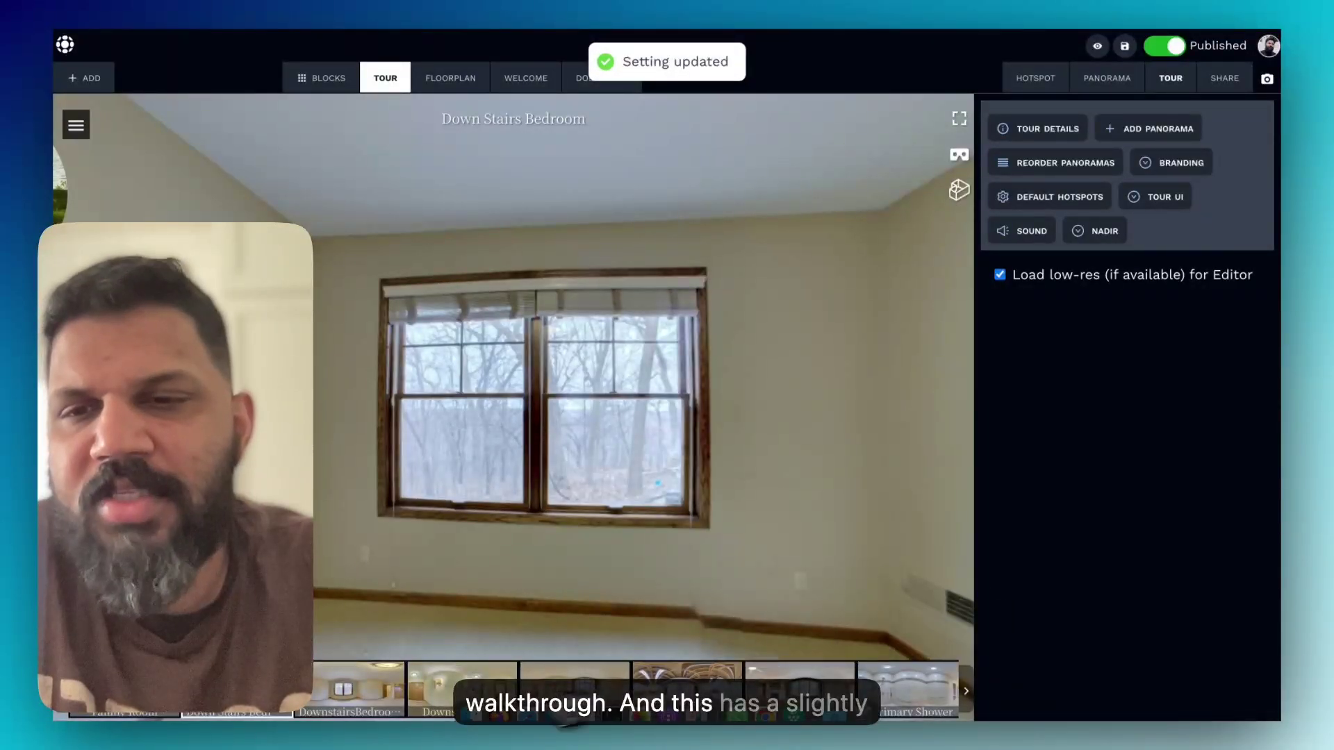
Preview via Family Room, both downstairs bedrooms, Downstairs Hall, its hotspot, then Basement.
left_click(177, 720)
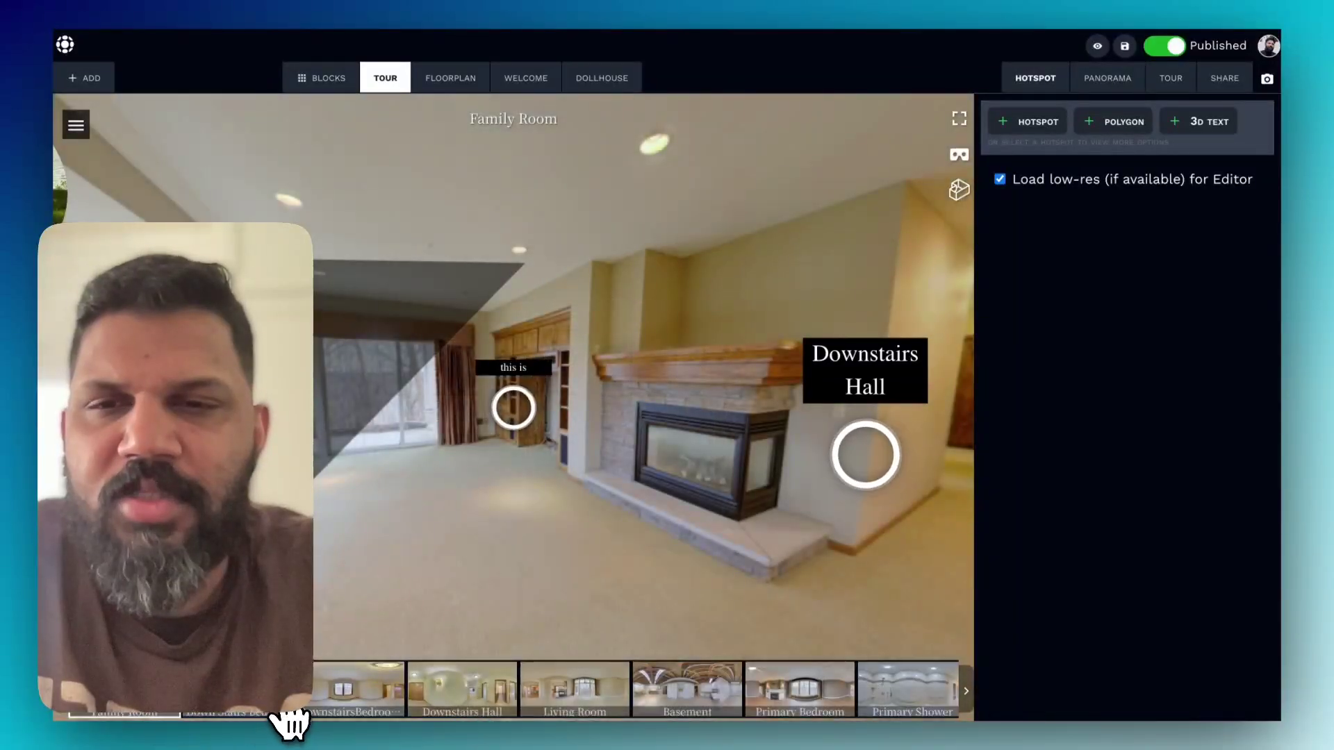
left_click(283, 716)
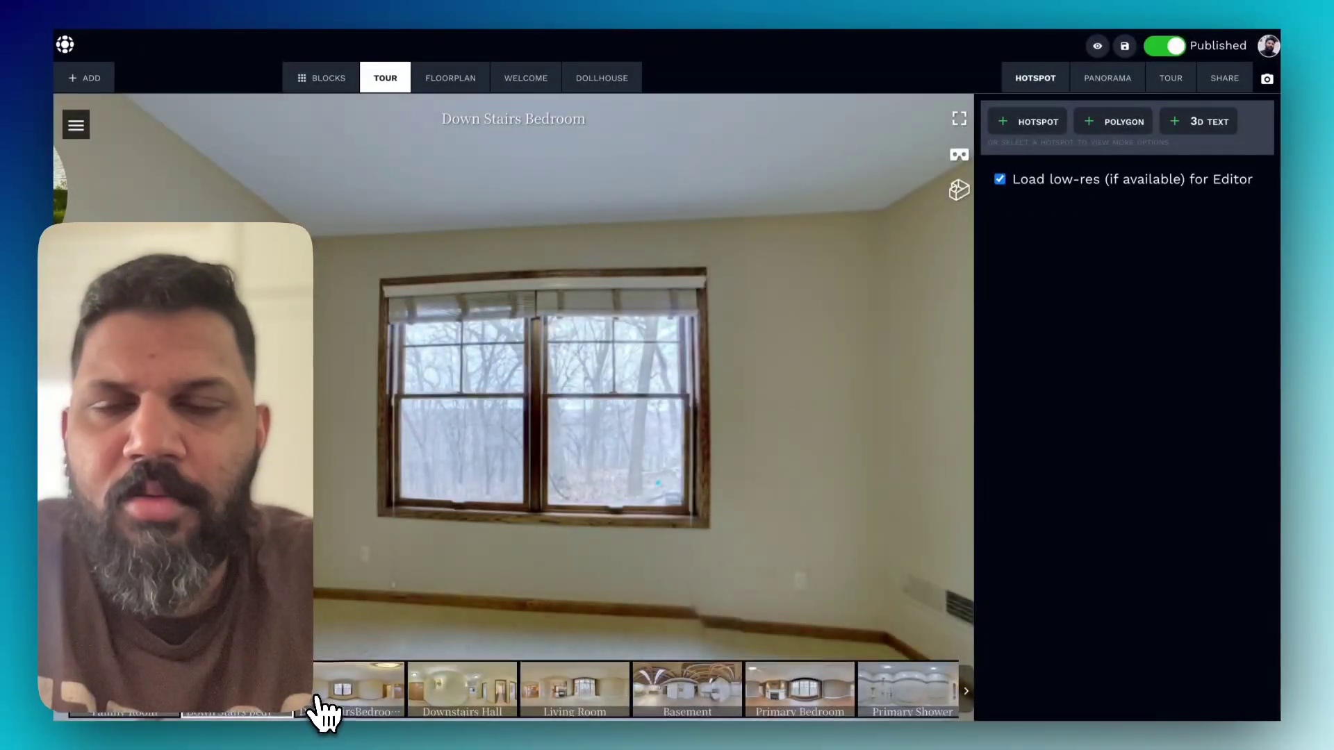
left_click(323, 700)
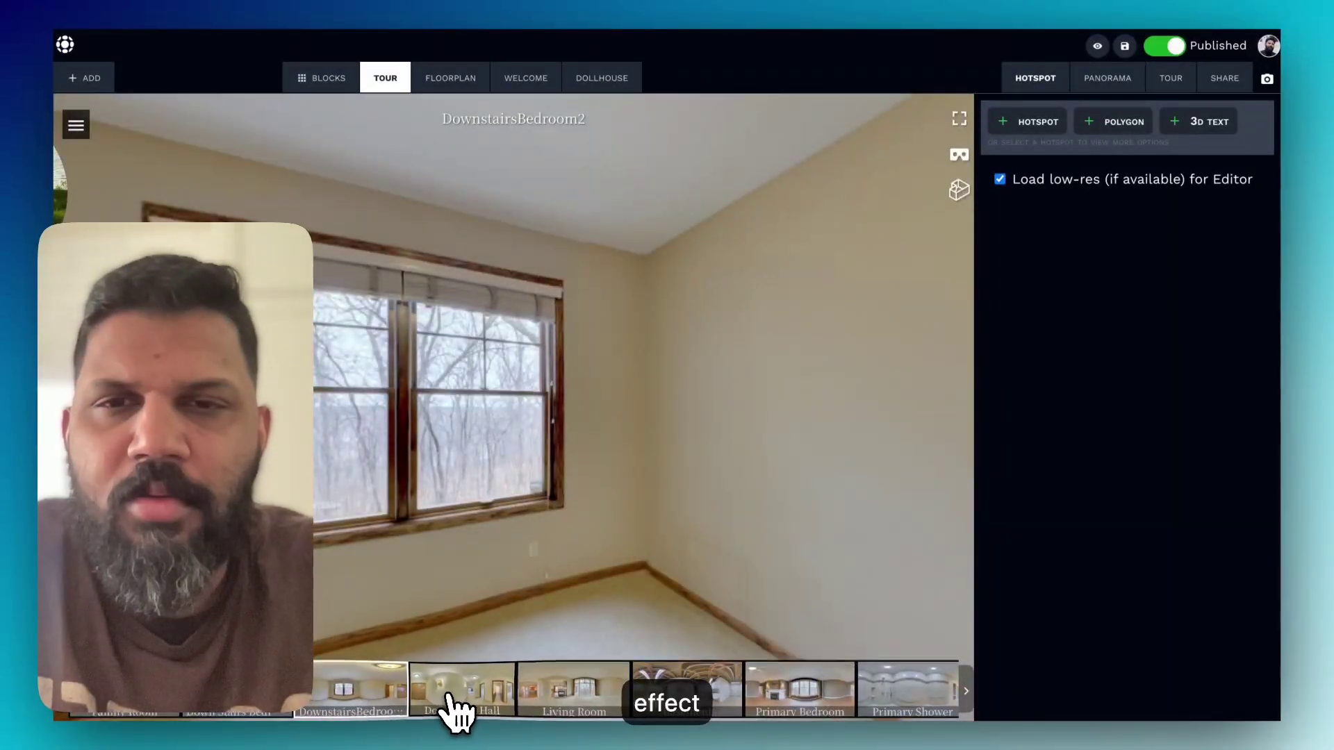
left_click(458, 702)
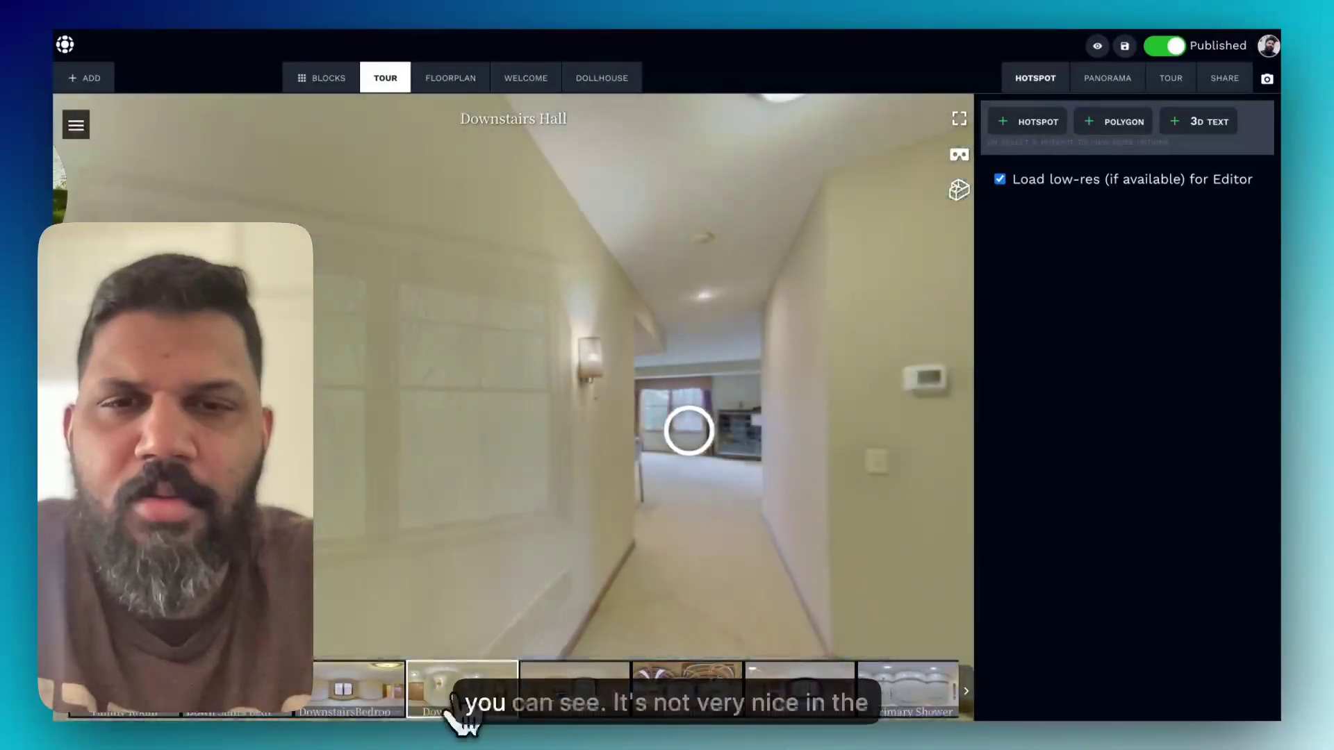
left_click(687, 434)
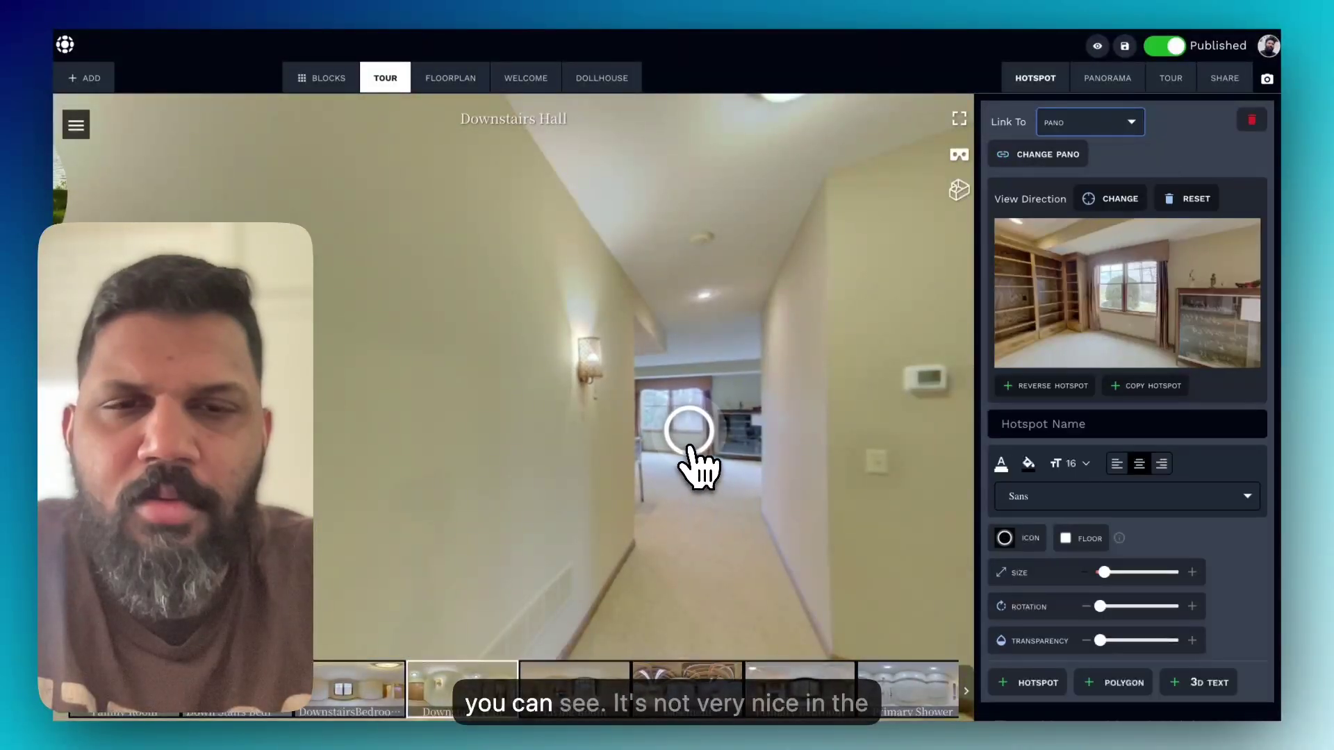
left_click(692, 695)
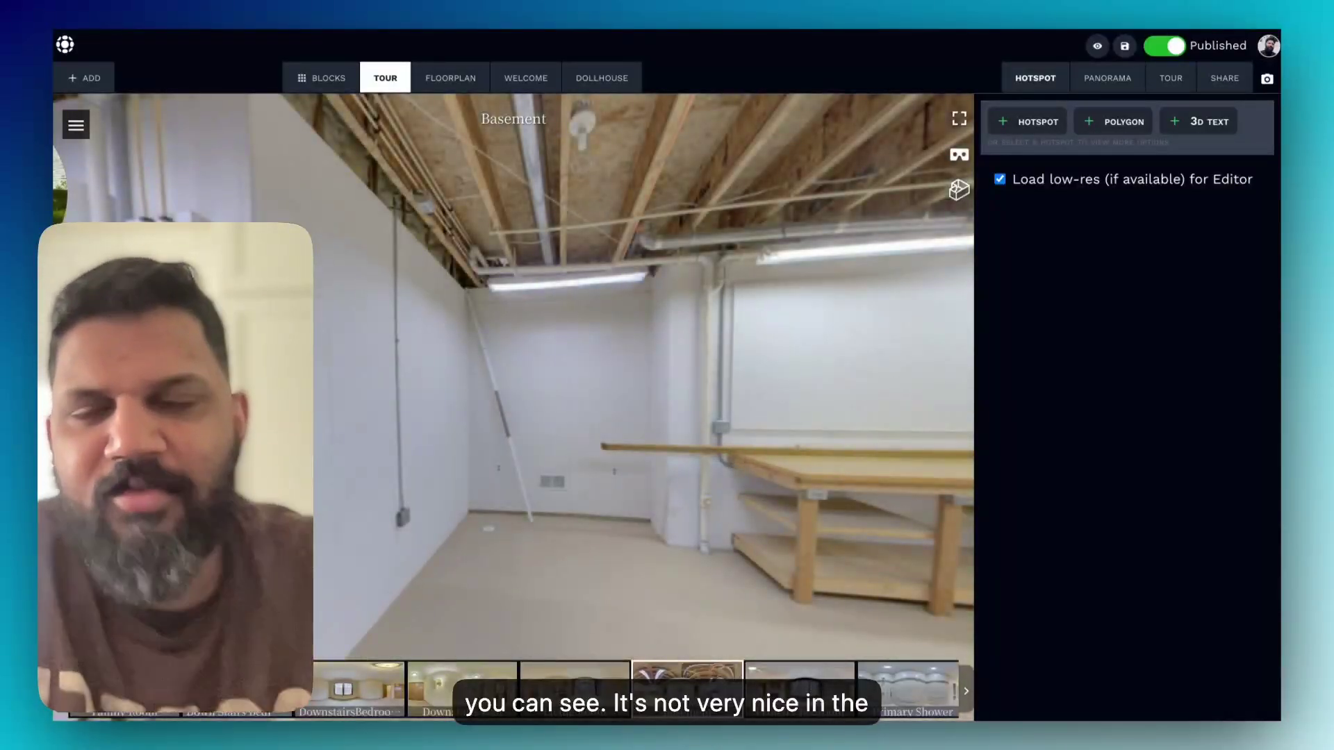
Save the tour, play its preview, and visit Primary Bedroom and Primary Shower.
left_click(1126, 47)
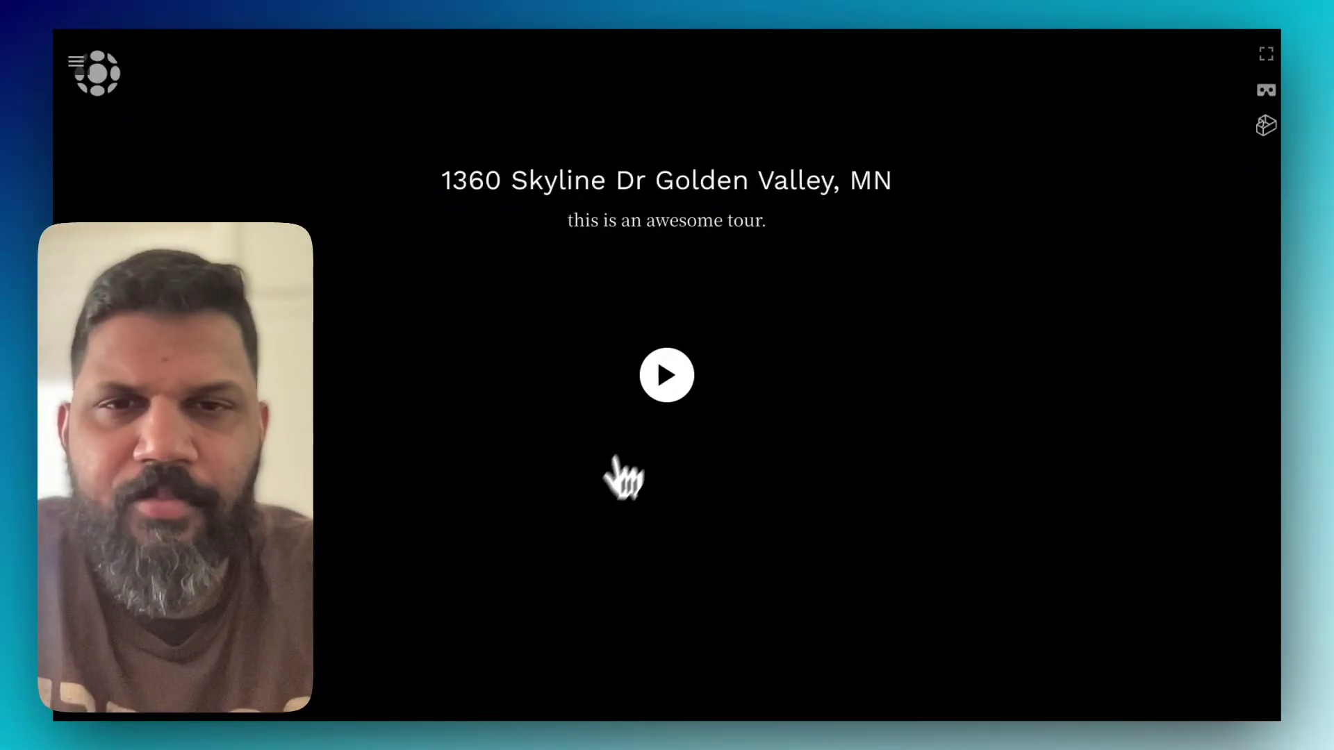
left_click(666, 379)
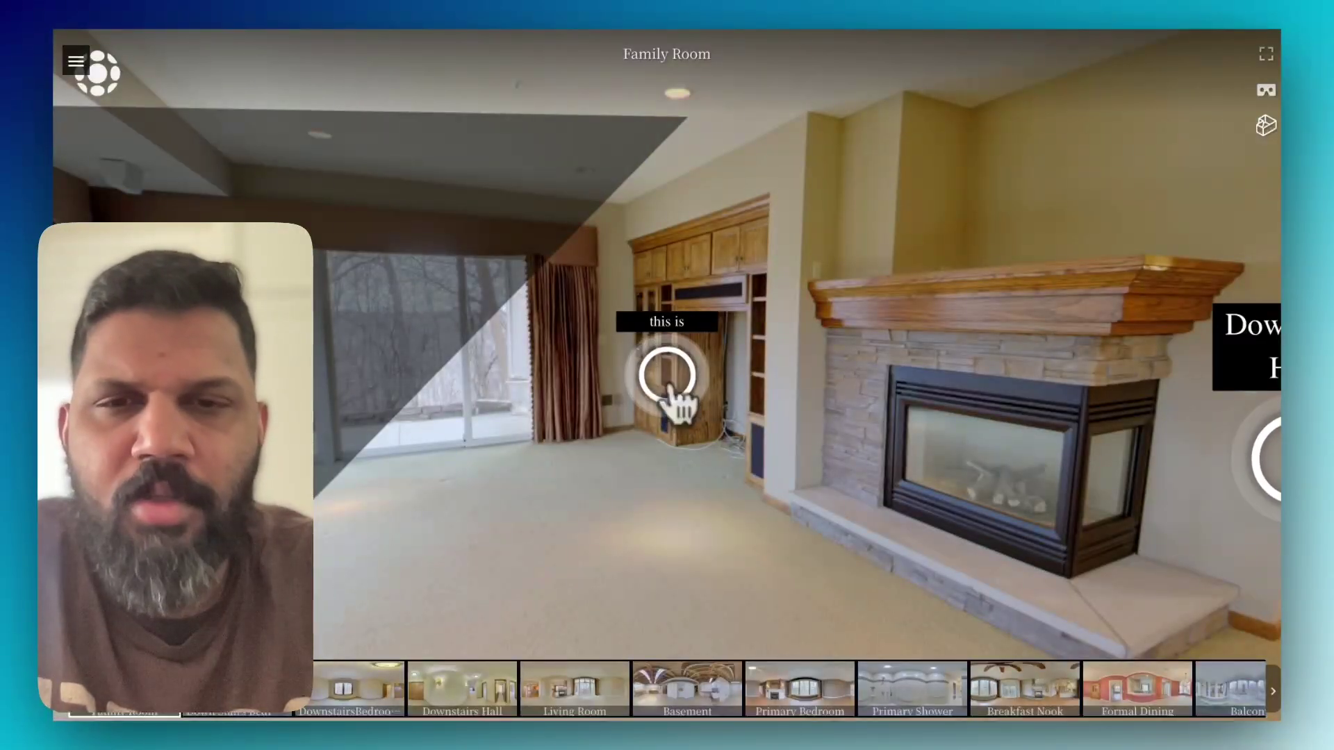
left_click(807, 688)
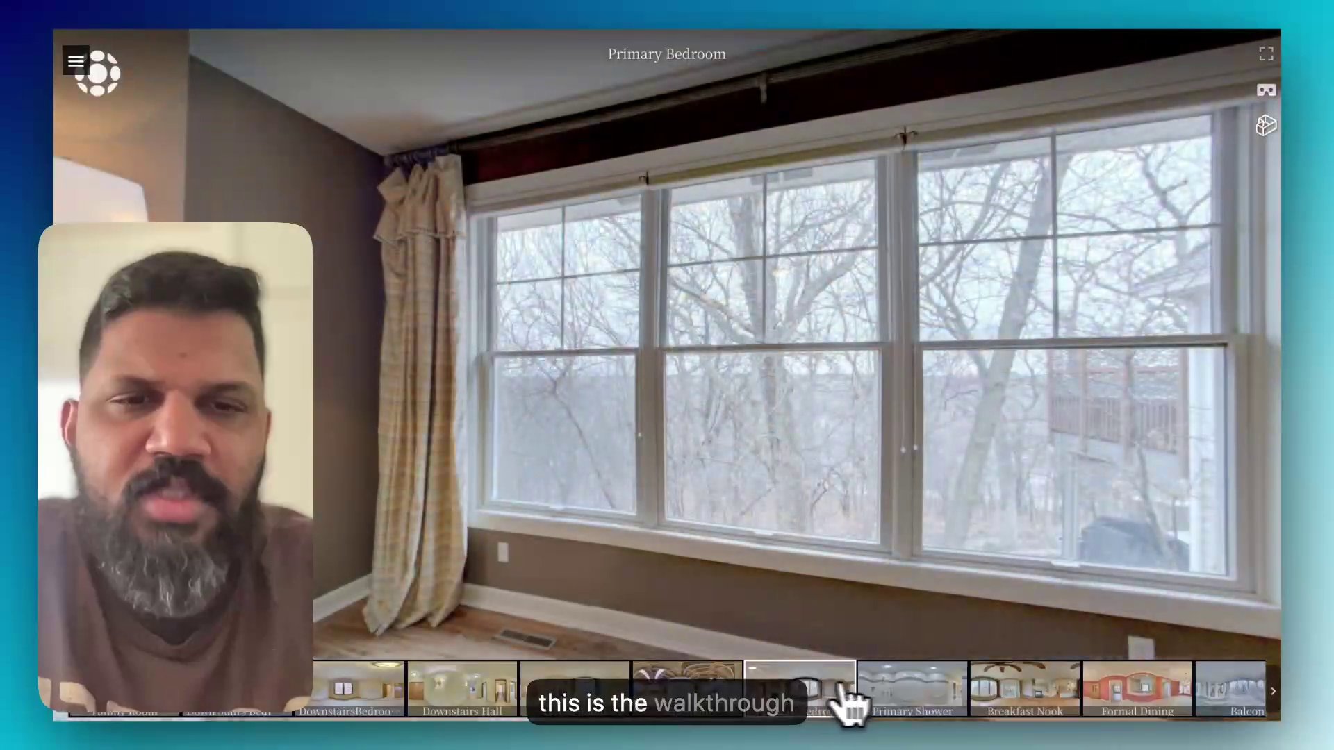
left_click(914, 701)
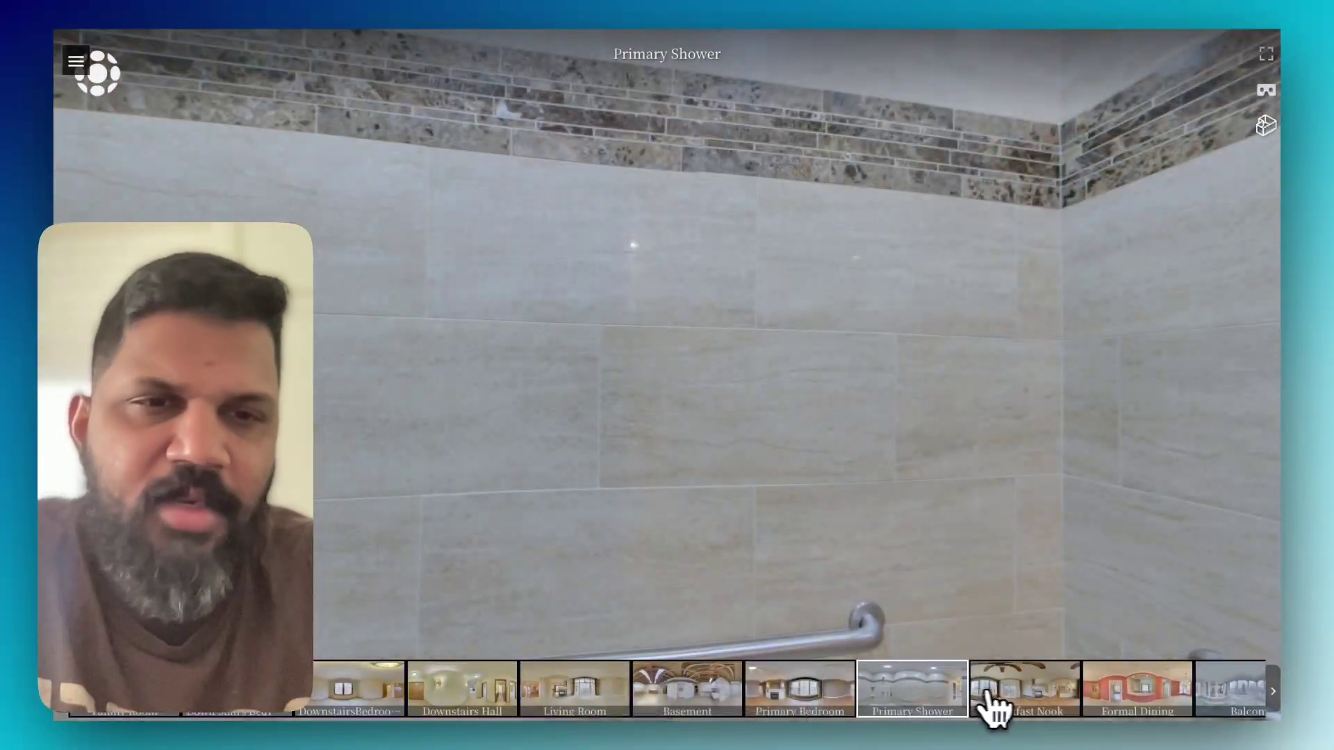
Continue through Breakfast Nook, Formal Dining, Balcony, Family Room and the Downstairs Hall hotspot.
left_click(1018, 705)
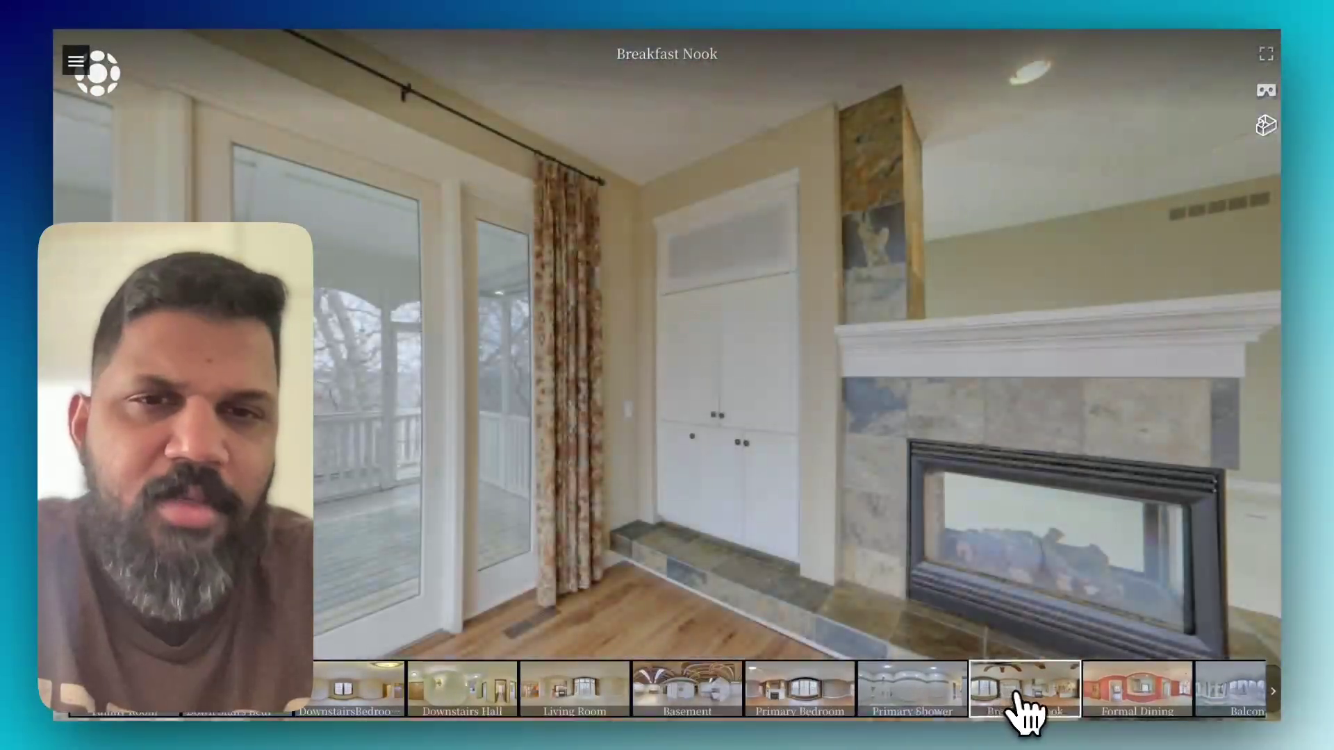
left_click(1107, 703)
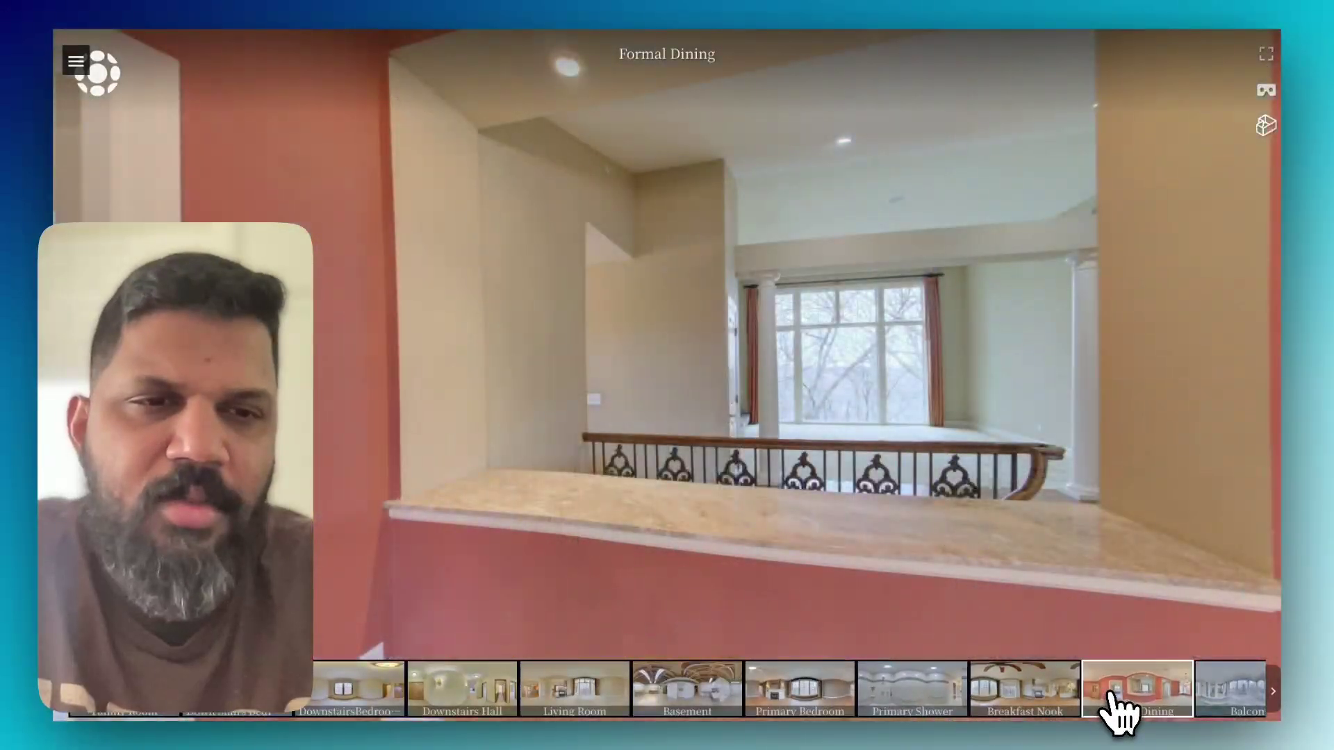
left_click(1215, 705)
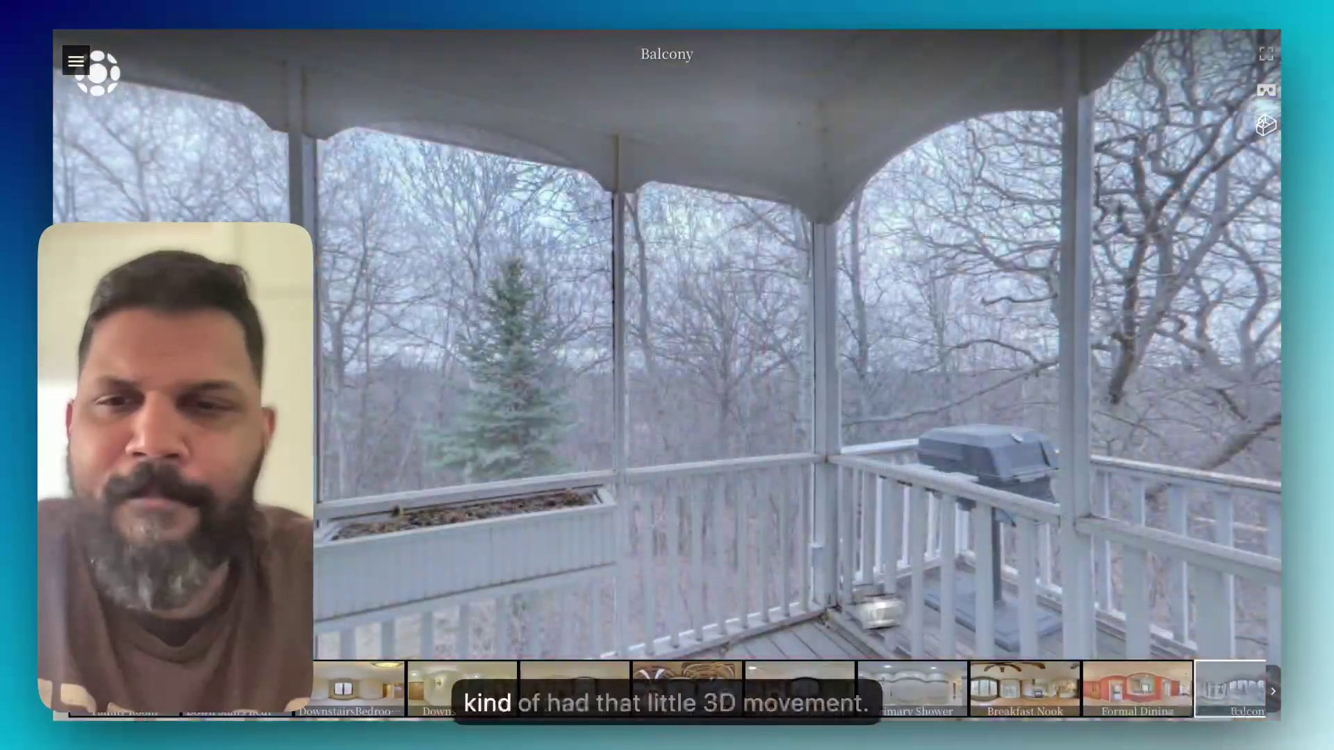
left_click(169, 709)
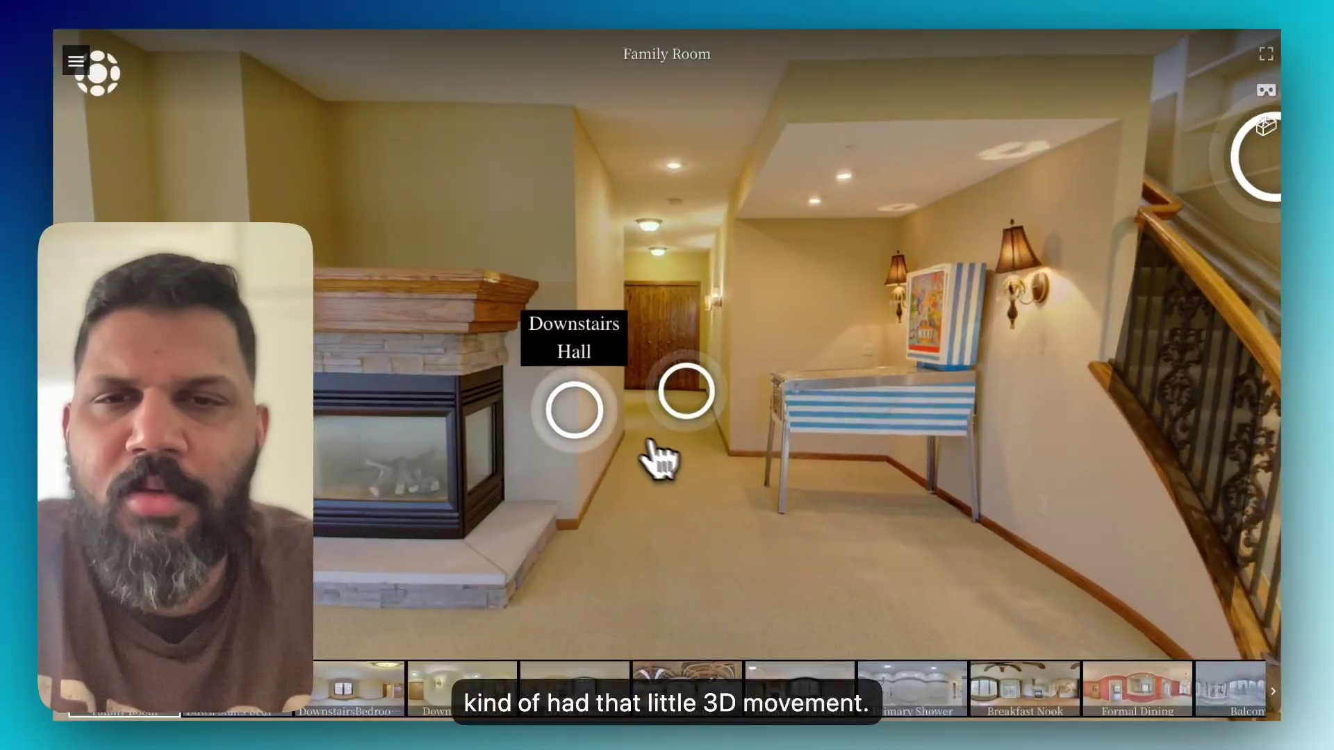
left_click(576, 411)
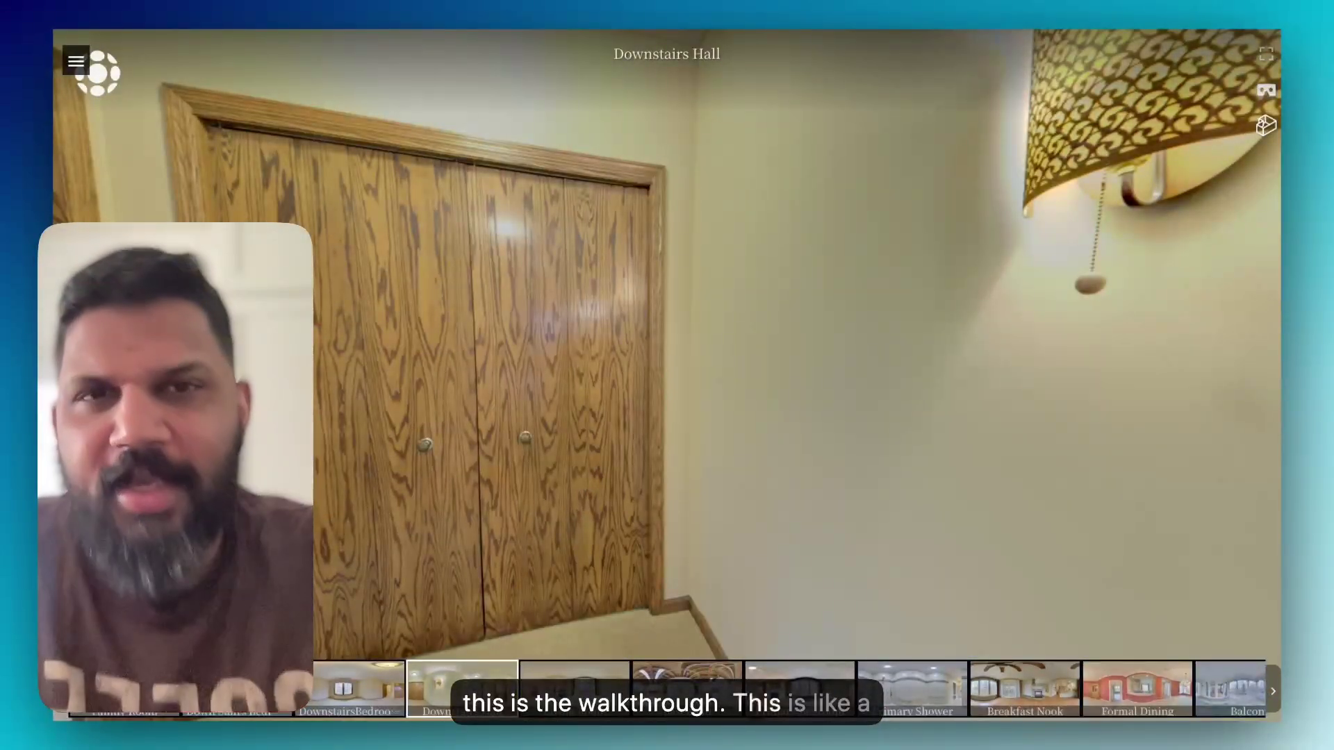
Turn off 'Load low-res (if available) for Editor', reload, and reopen Tour Details.
left_click(722, 7)
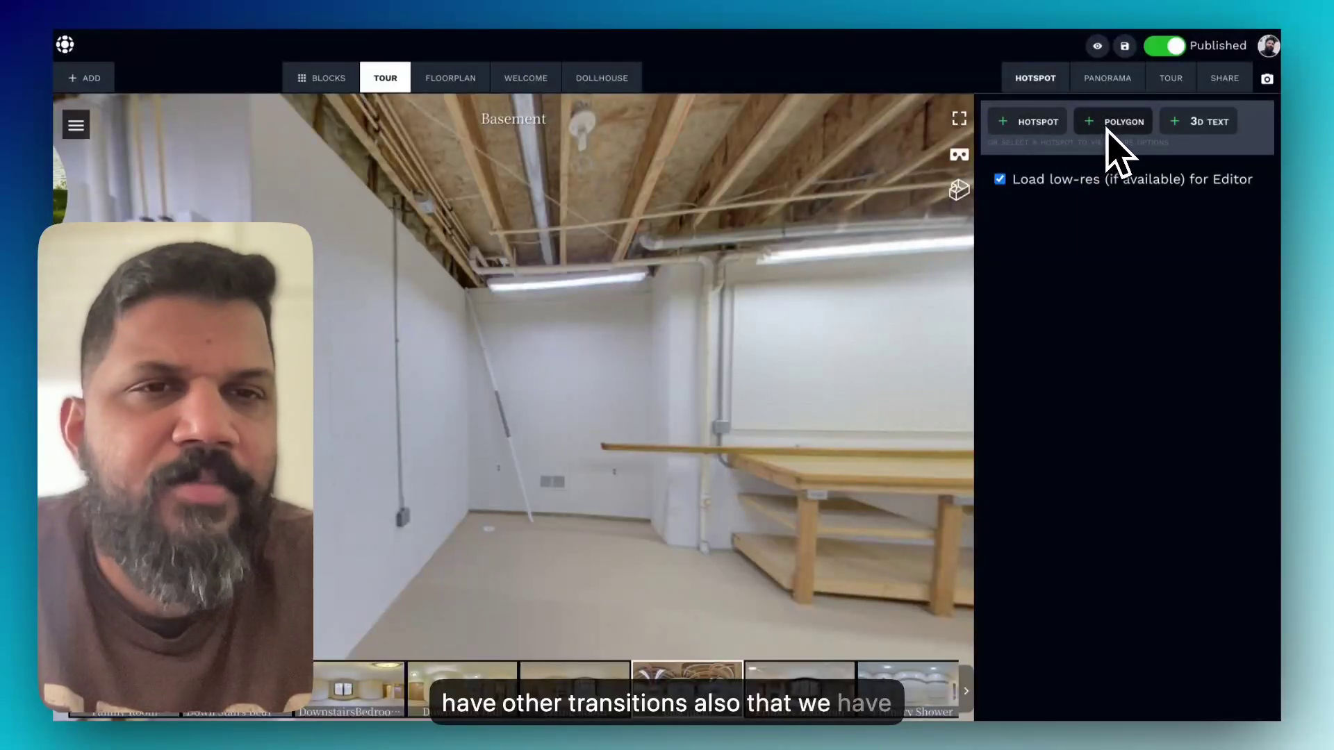
left_click(1000, 179)
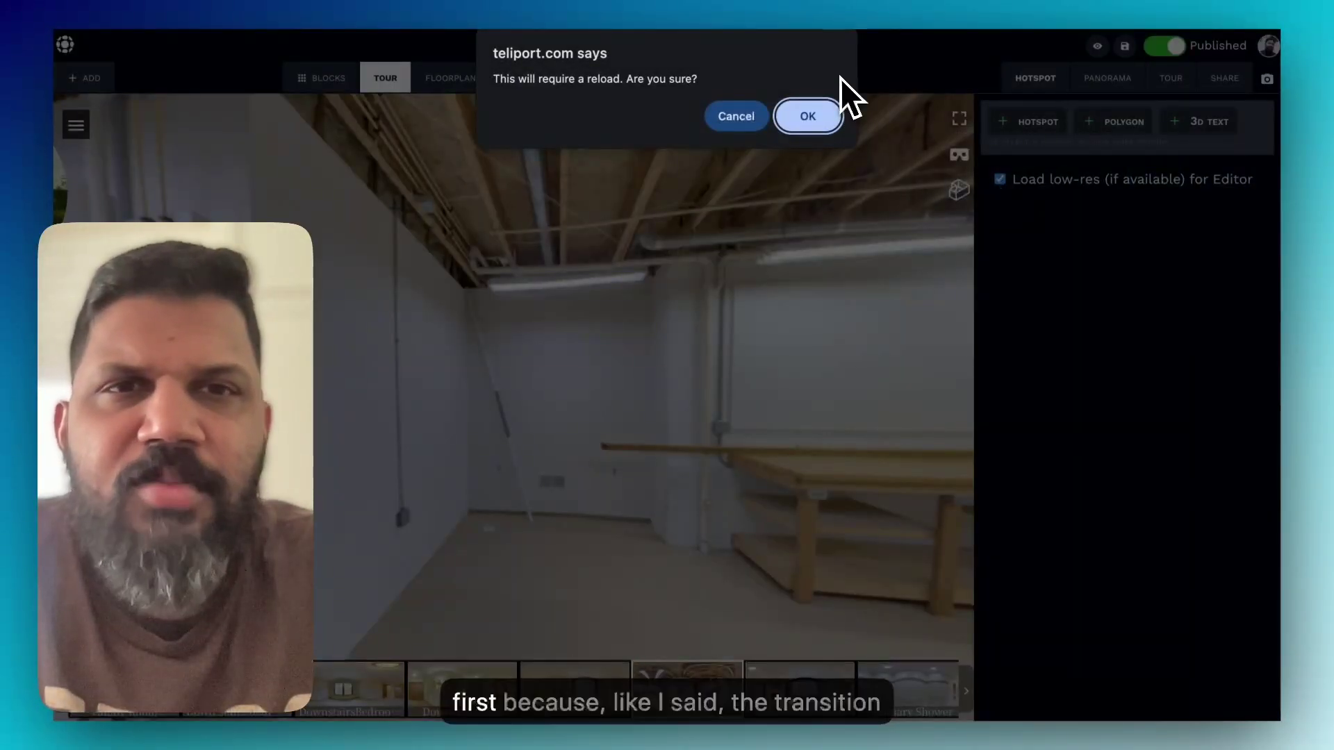
left_click(830, 113)
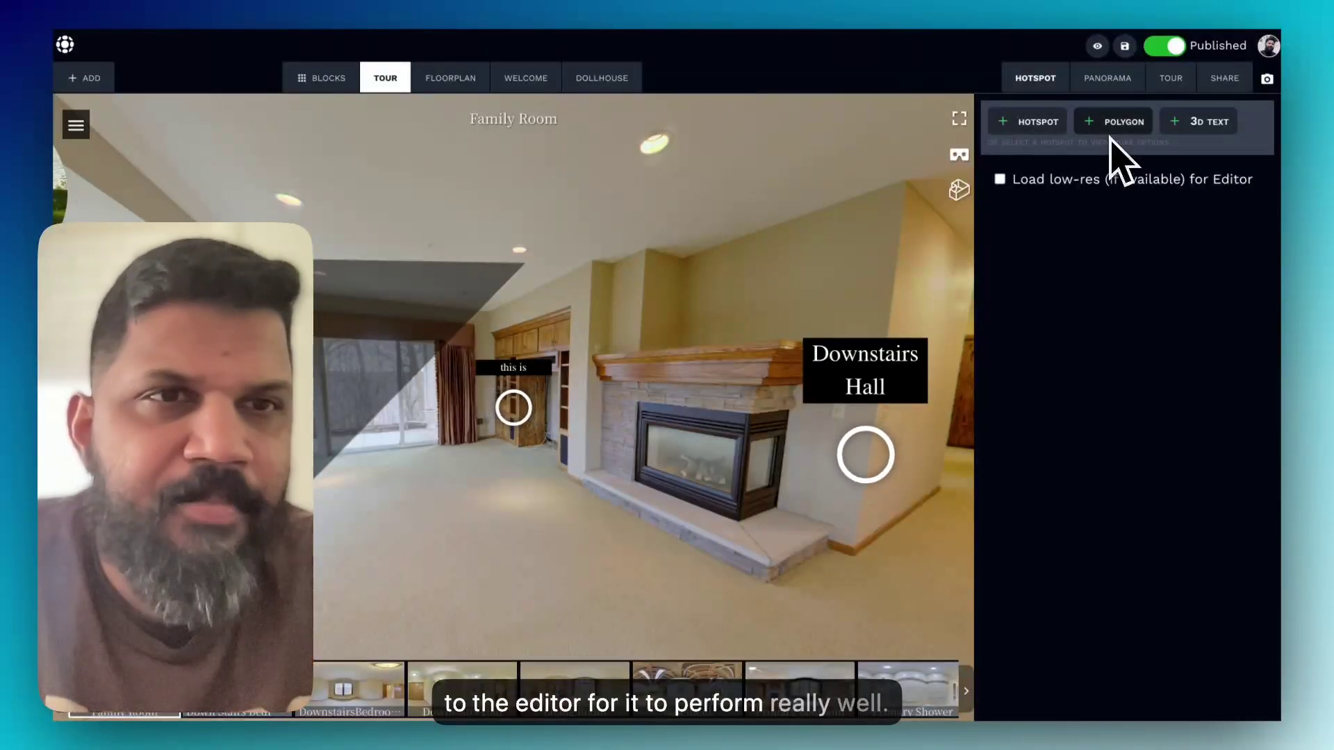
left_click(1170, 80)
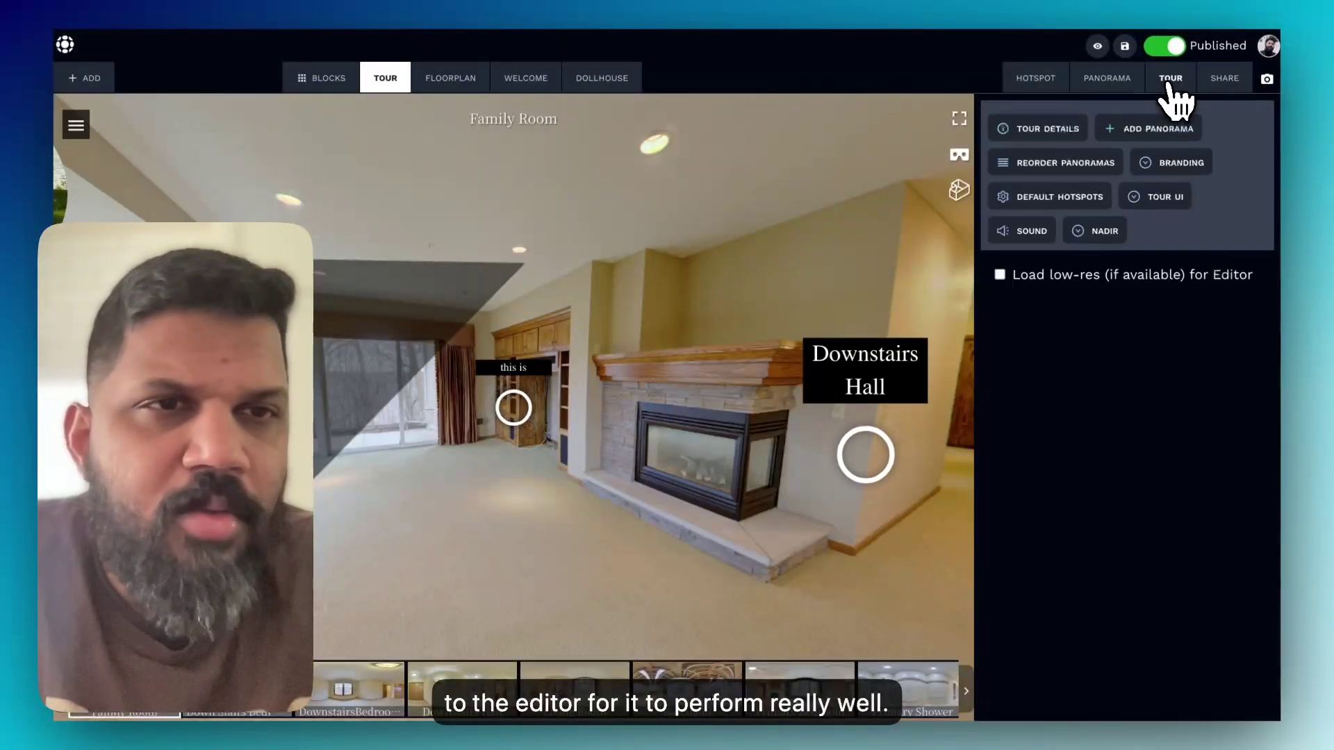
left_click(1074, 132)
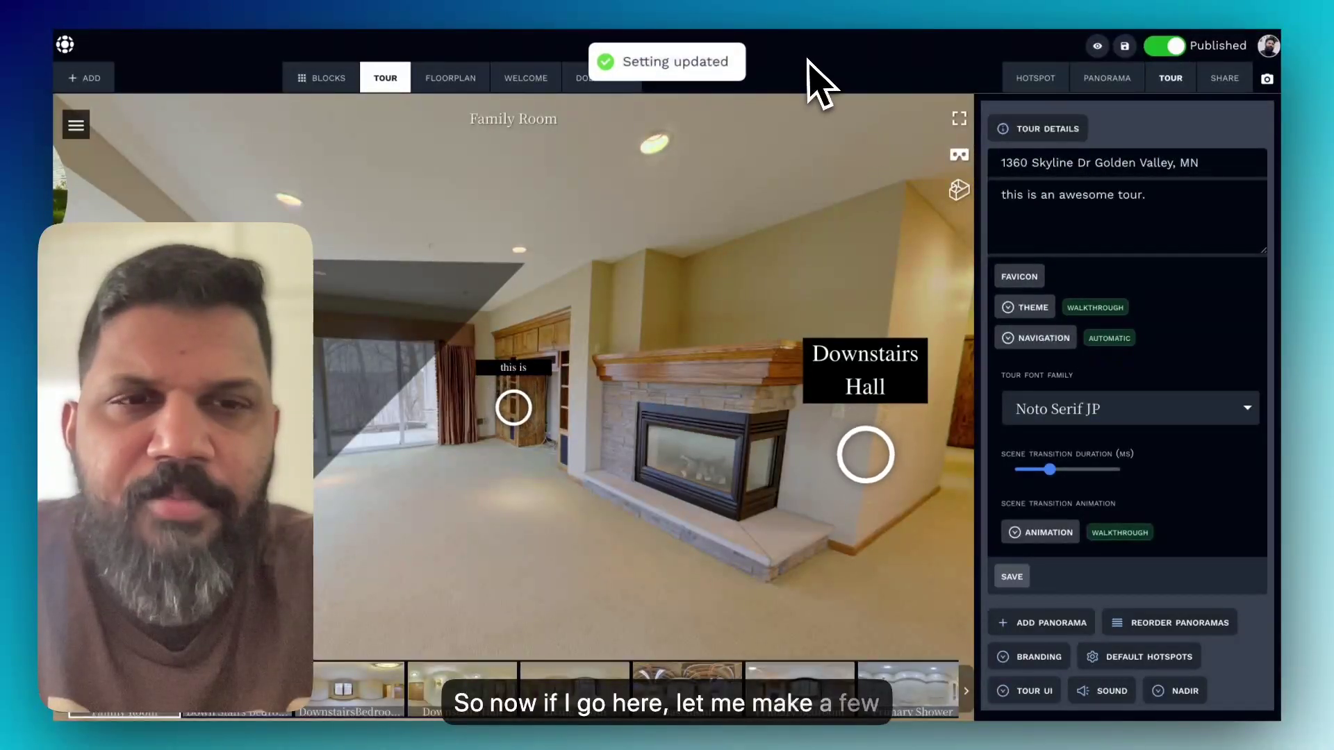
Set the scene transition to Rotate Out Down Right and save it.
left_click(1070, 538)
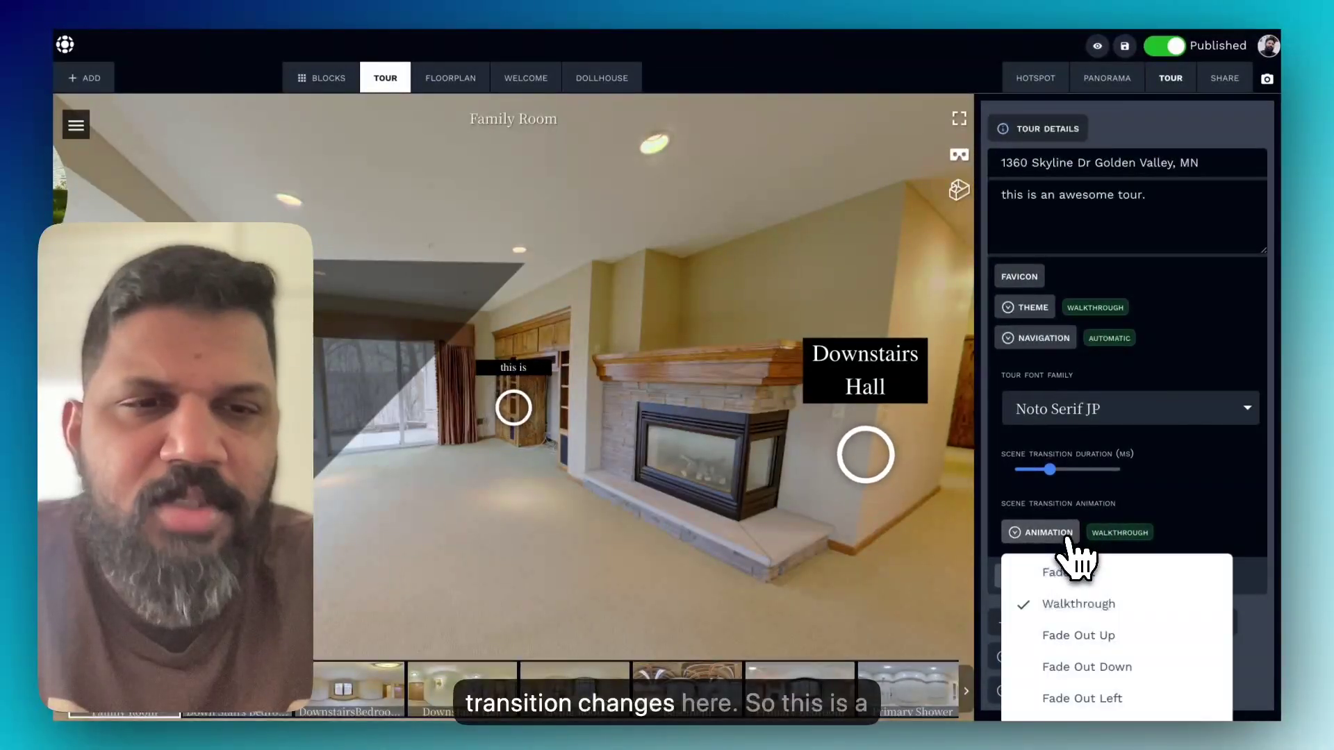
scroll(1084, 587, "down", 1)
scroll(1094, 610, "down", 5)
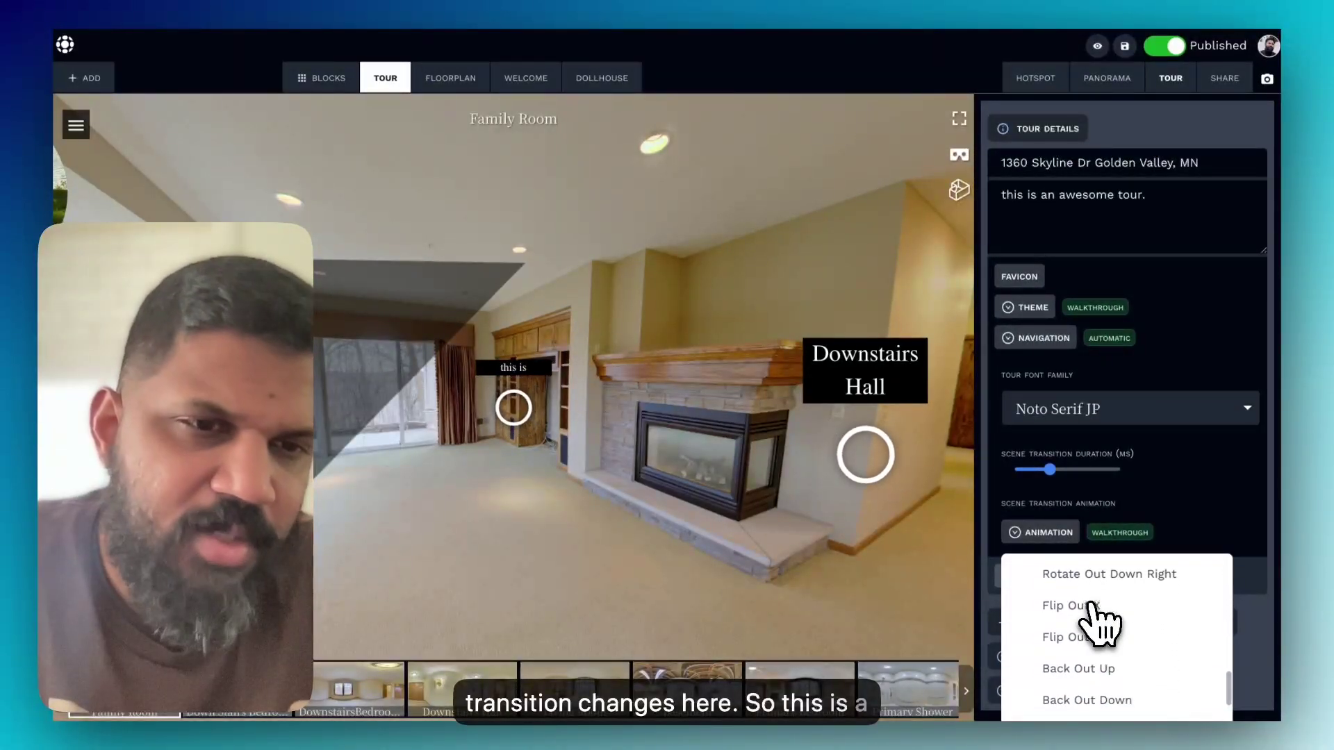
left_click(1101, 580)
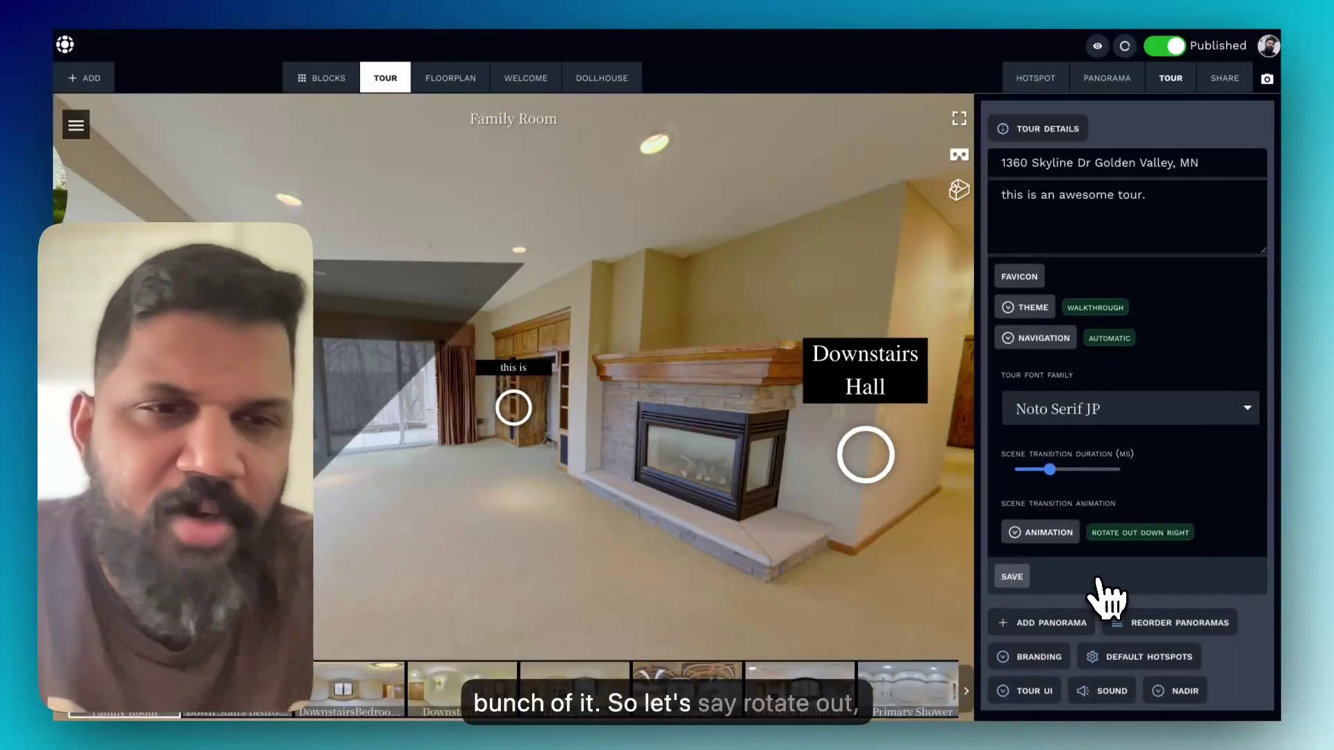
left_click(1019, 579)
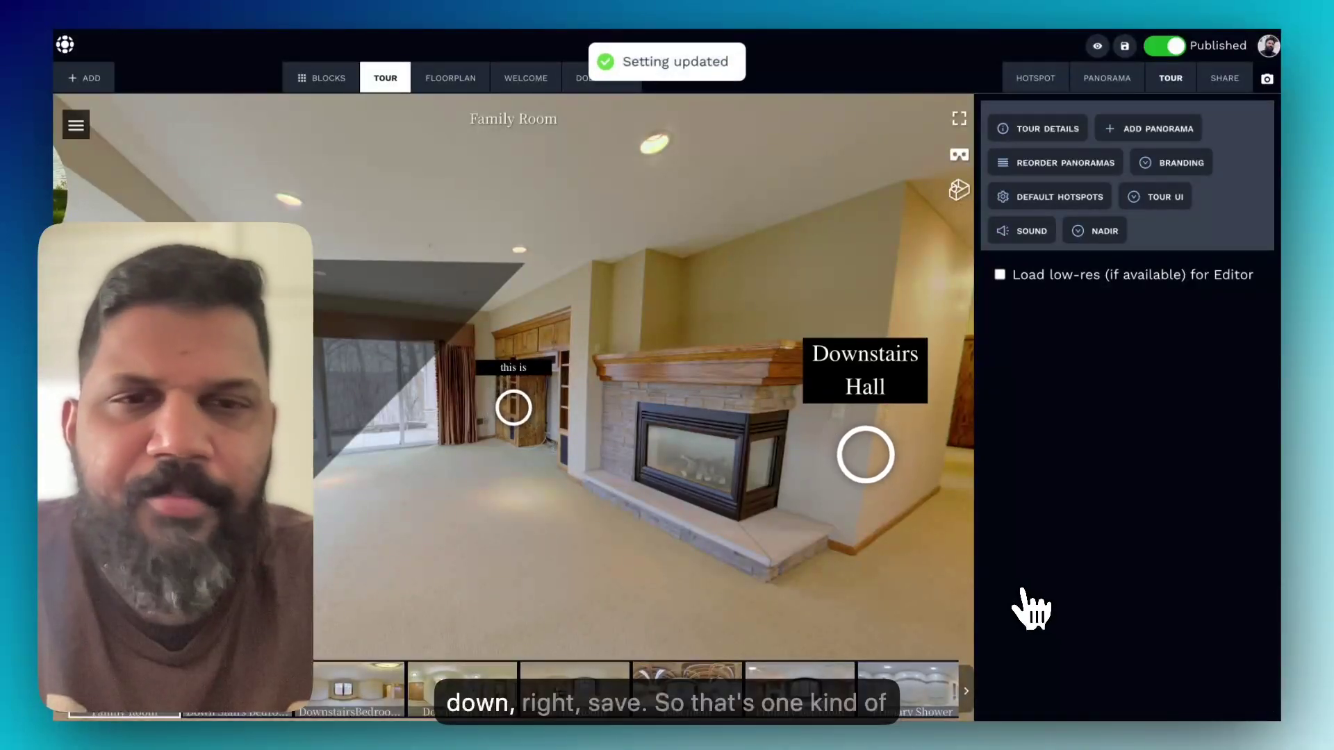
Preview Rotate Out Down Right via Primary Bedroom, Living Room and Downstairs Hall.
left_click(806, 694)
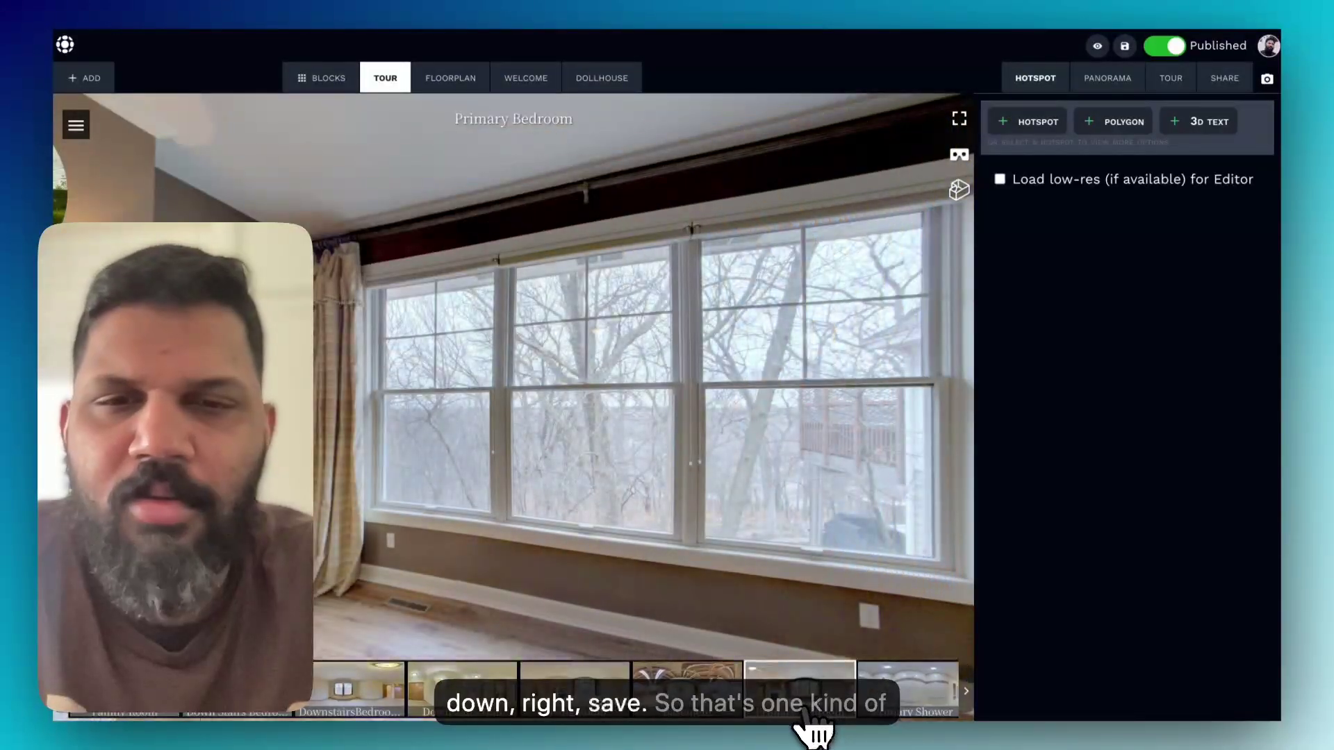
left_click(564, 709)
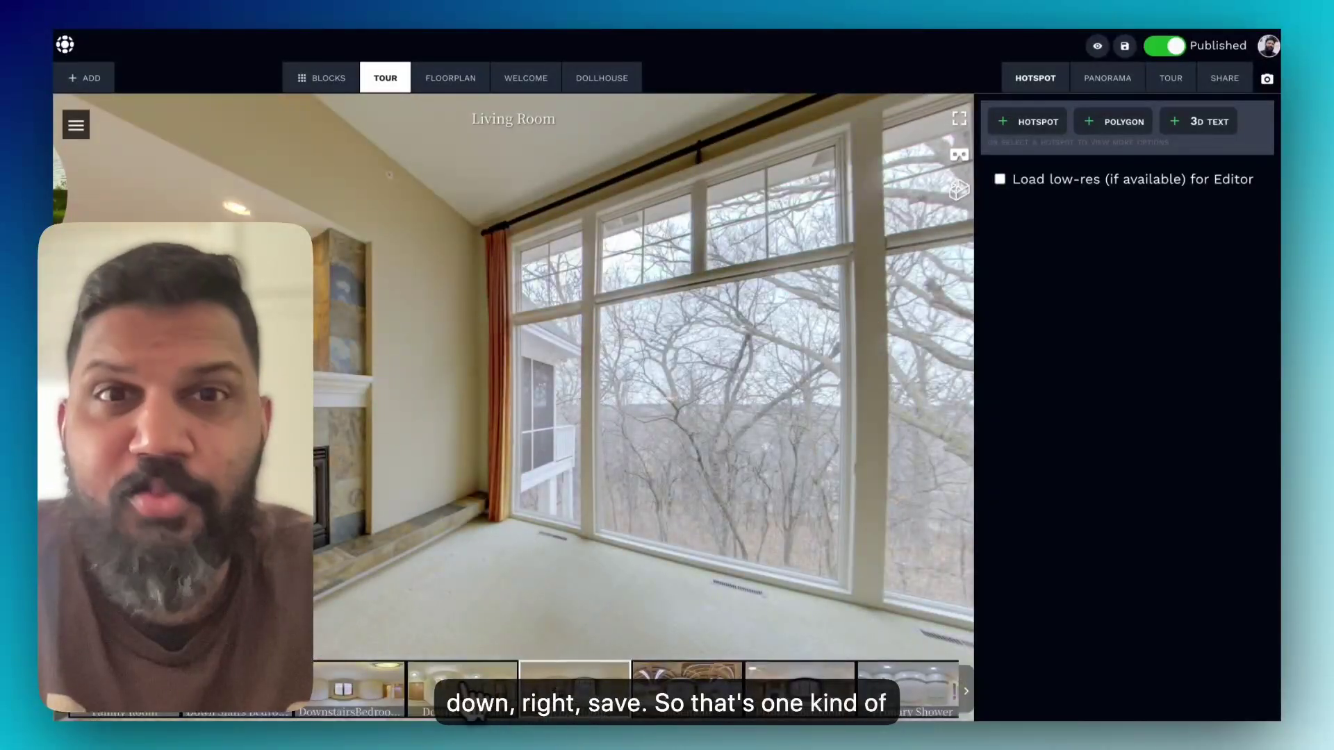
left_click(431, 698)
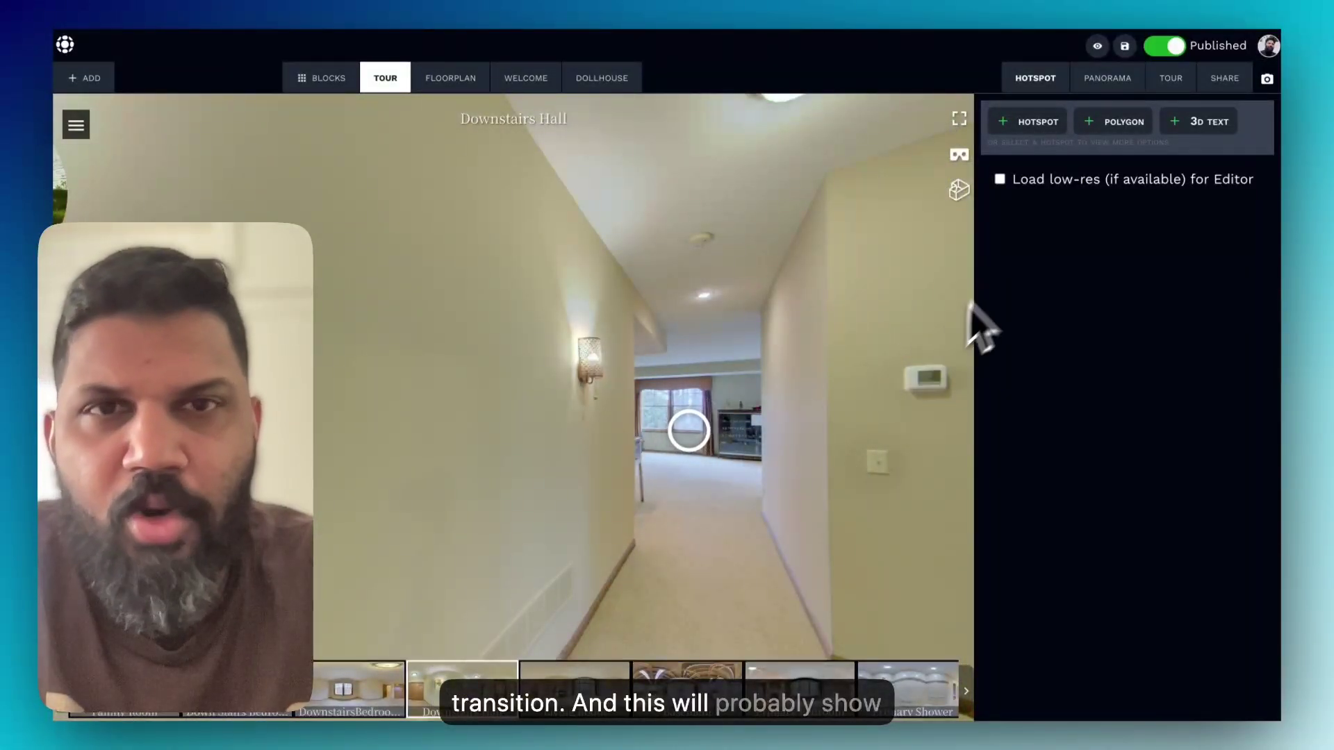
left_click(1167, 79)
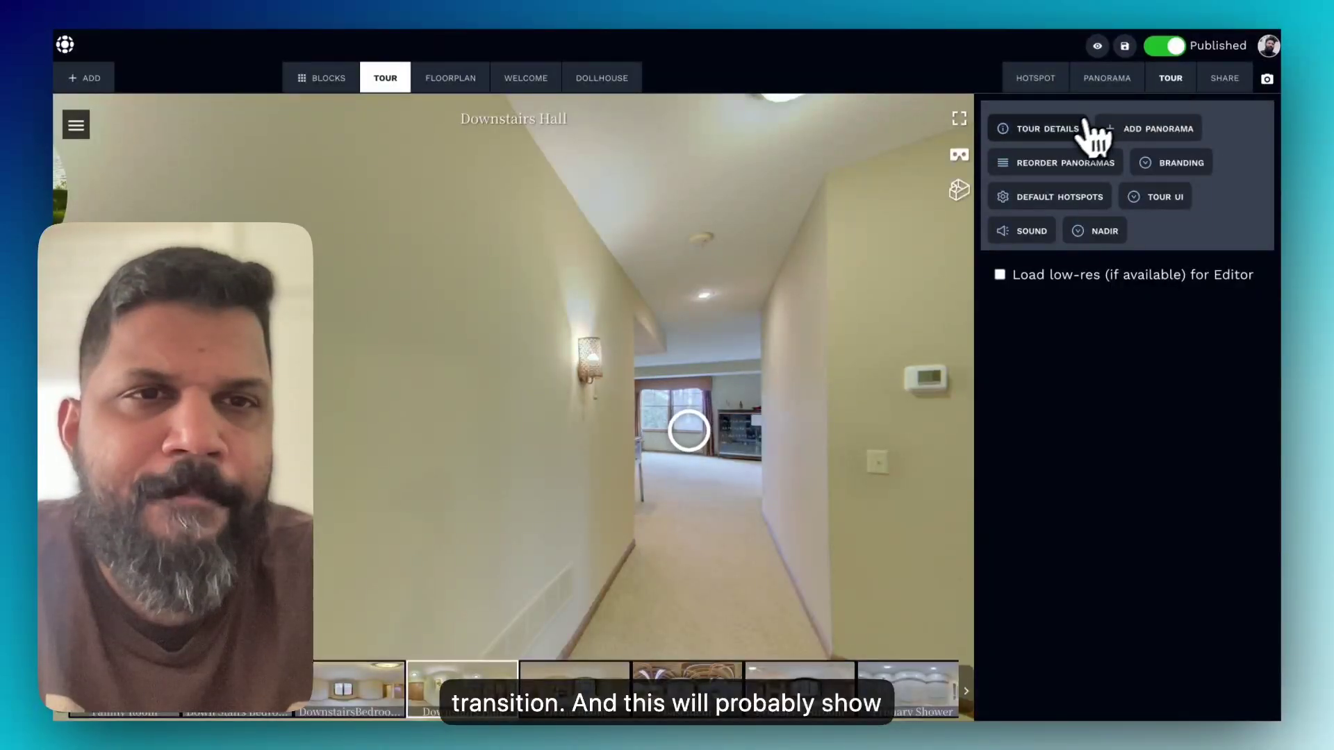
Set the scene transition to Wipe Circular and save it.
left_click(1070, 135)
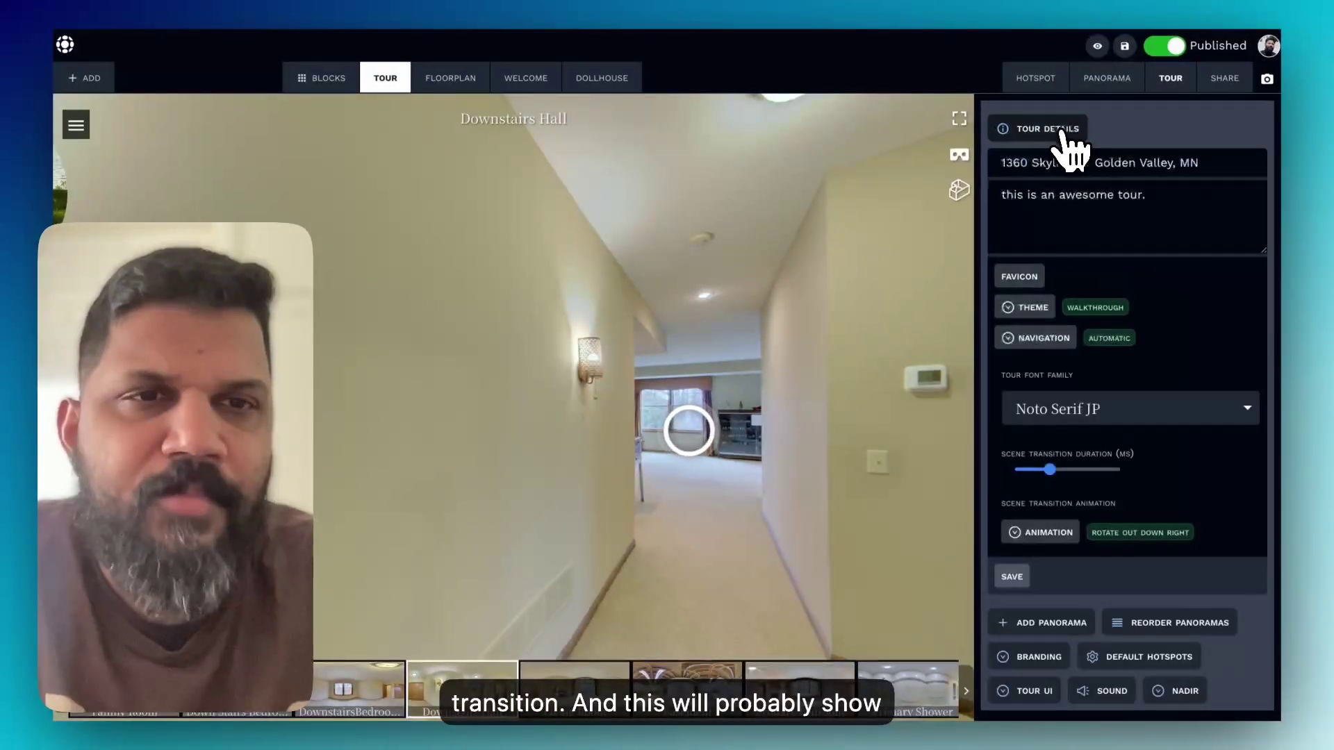
left_click(1062, 533)
scroll(1070, 622, "down", 5)
scroll(1075, 636, "down", 6)
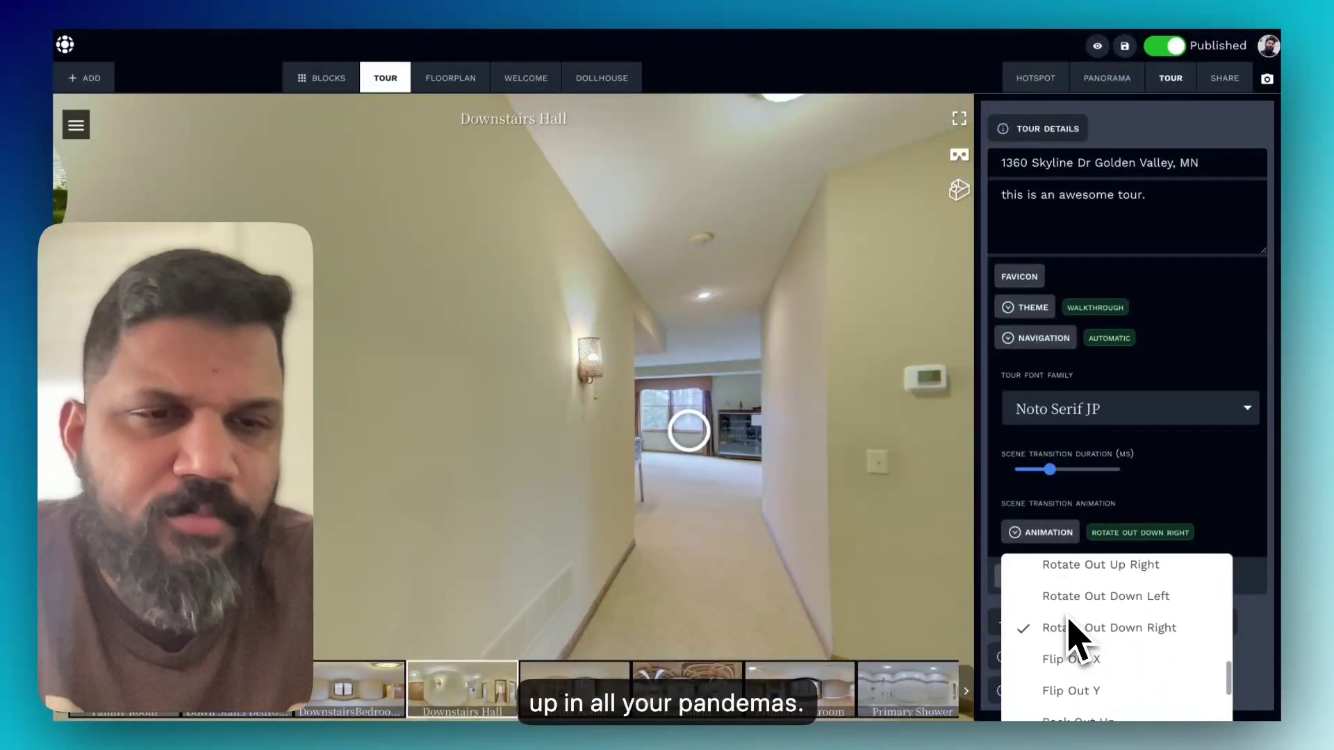
scroll(1112, 636, "down", 2)
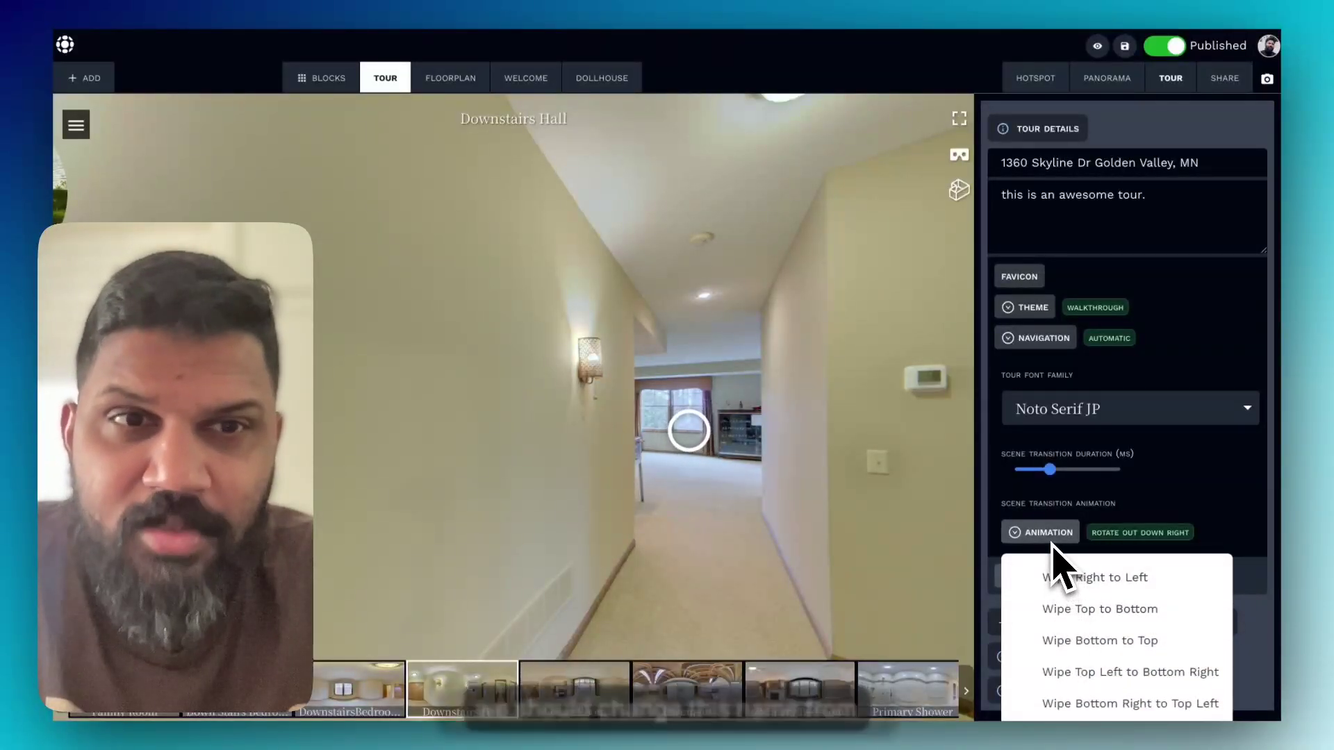
scroll(1096, 649, "down", 1)
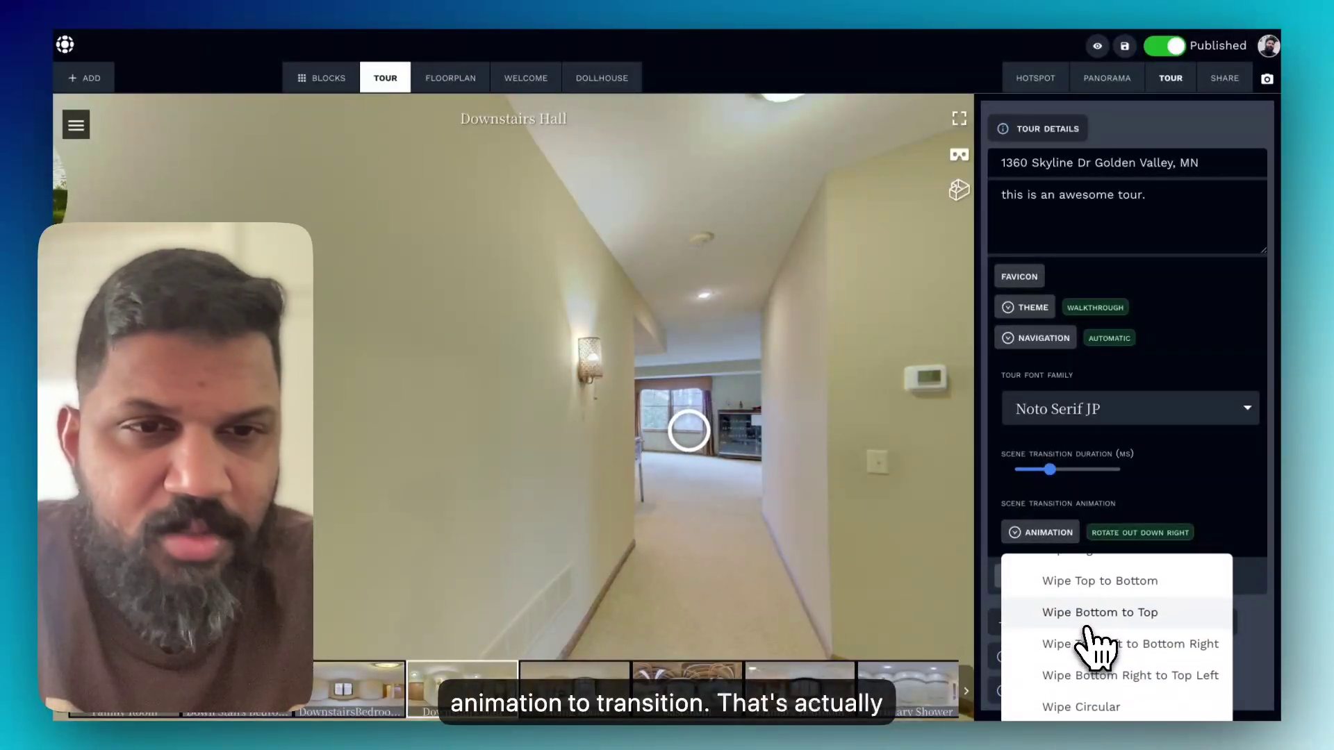
left_click(1096, 707)
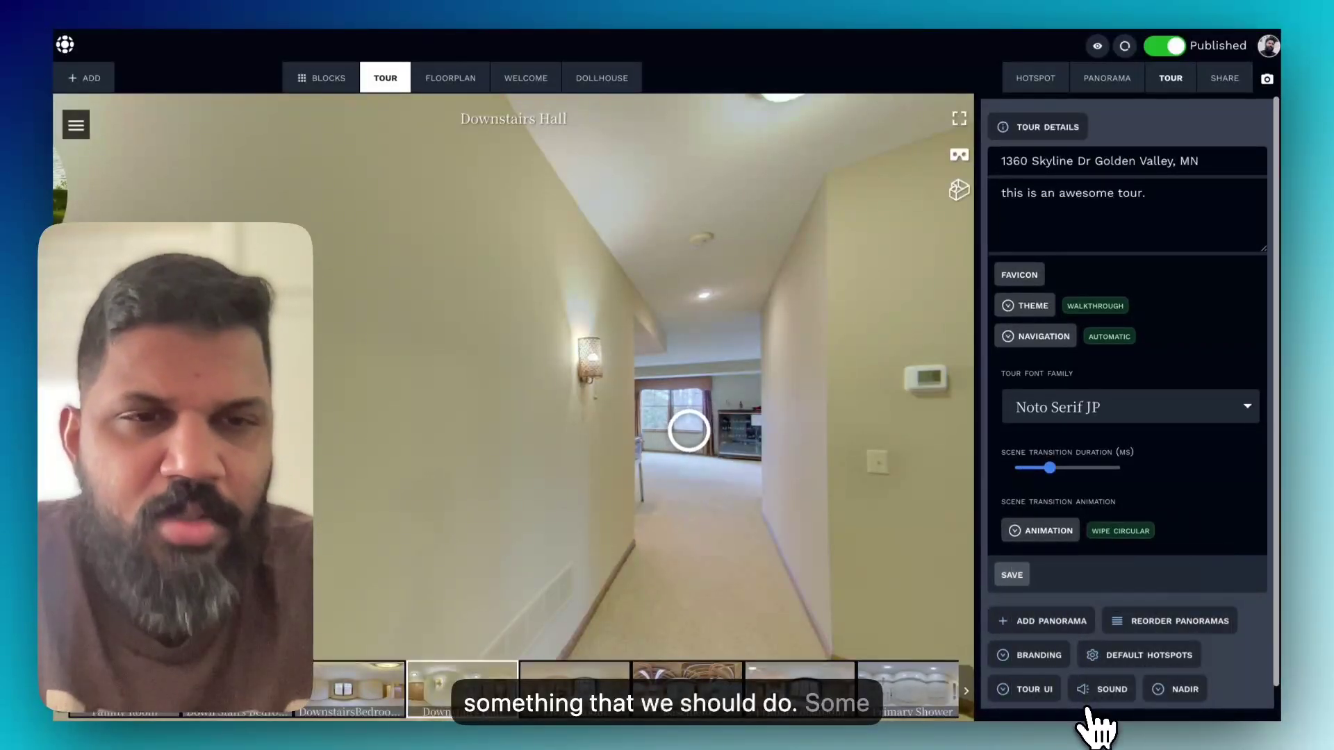
left_click(1028, 582)
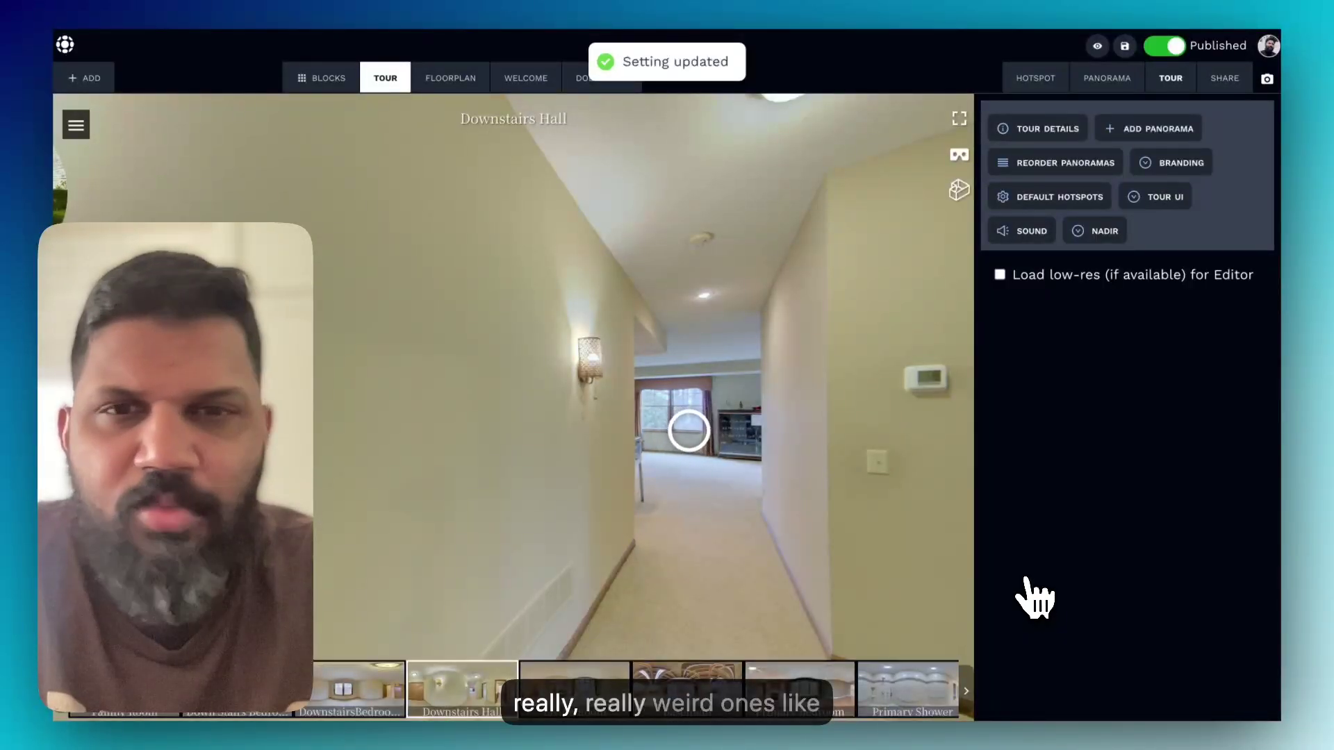
Preview the wipe via Down Stairs Bedroom, Family Room, Primary Bedroom and Primary Shower.
left_click(258, 715)
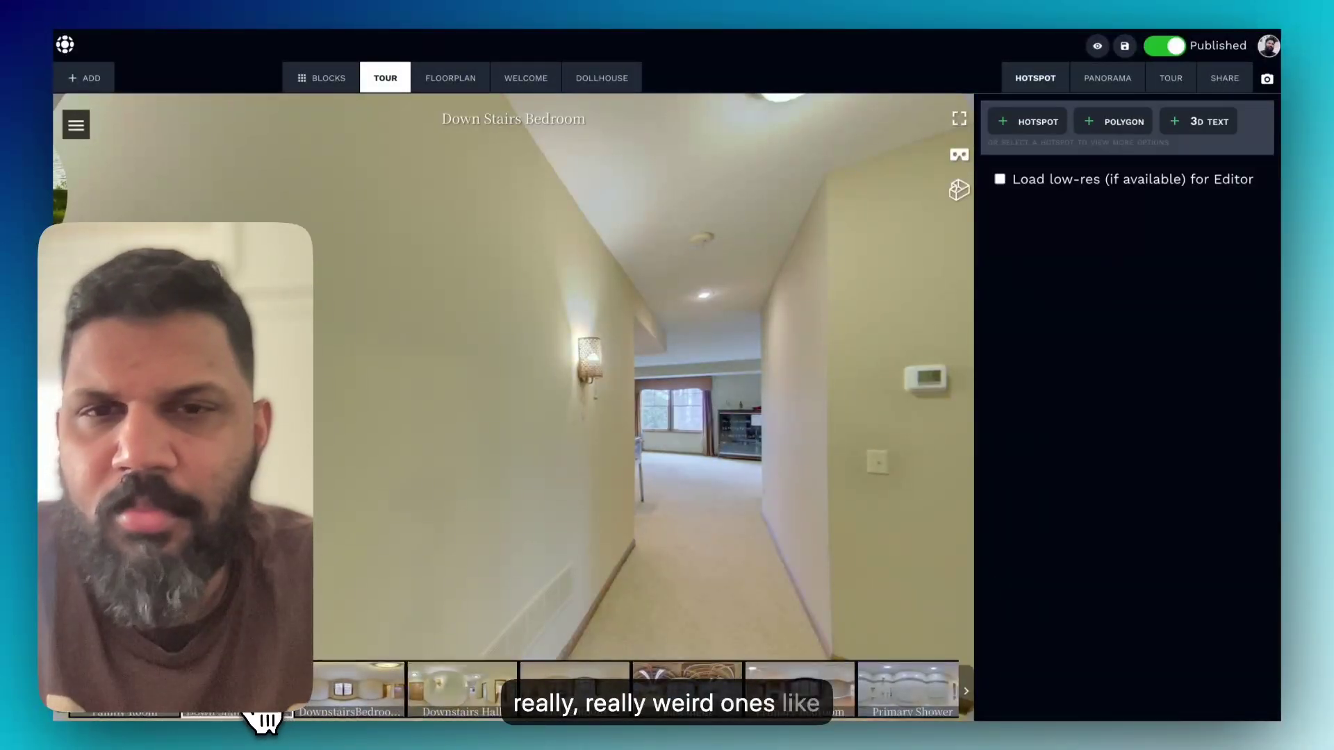
left_click(164, 717)
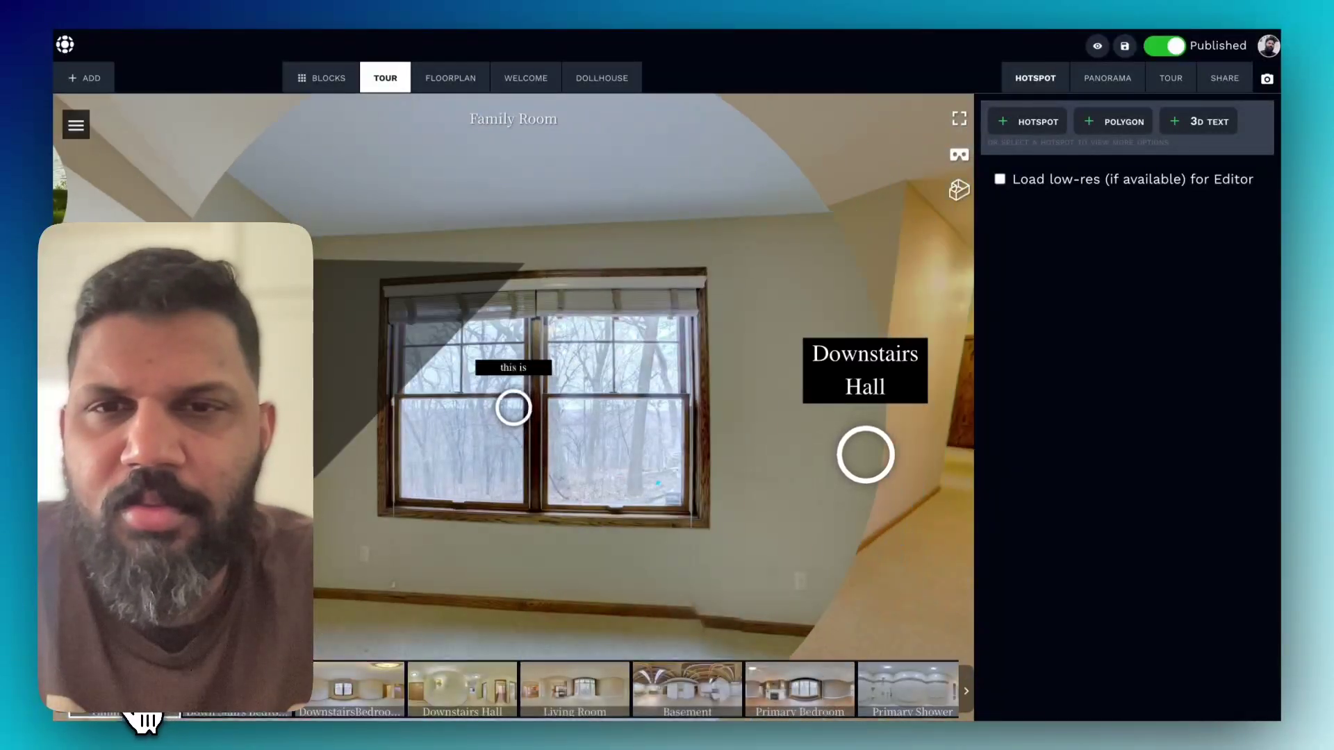
left_click(810, 688)
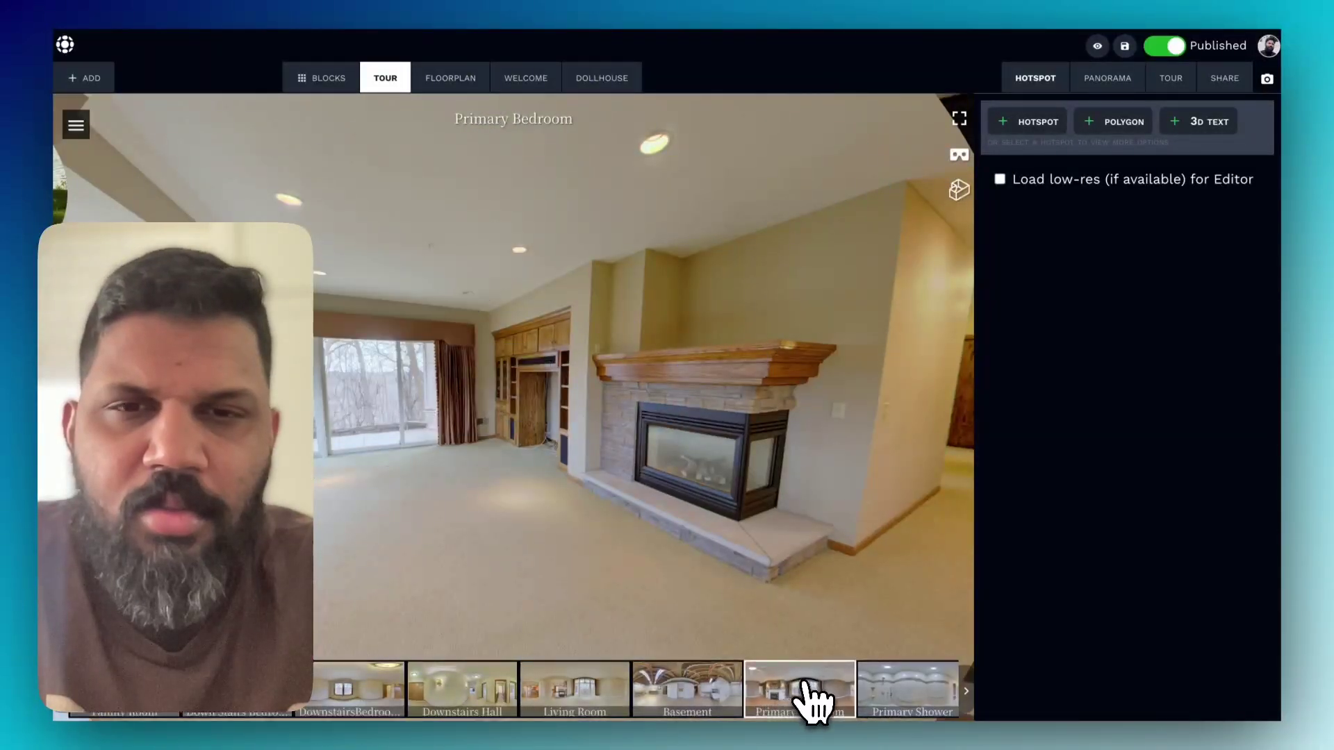
left_click(910, 708)
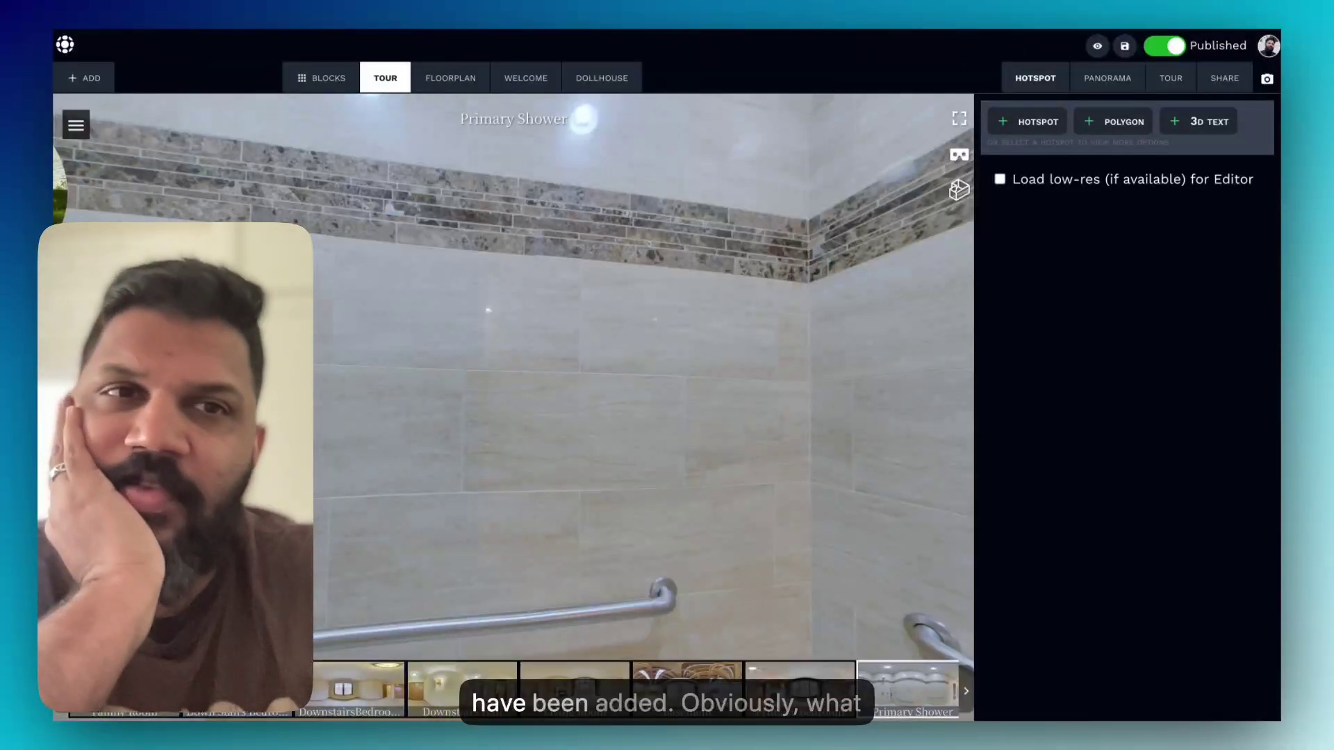
Set the transition to Walkthrough; preview via Primary Bedroom, Living Room and Downstairs Hall.
left_click(1170, 80)
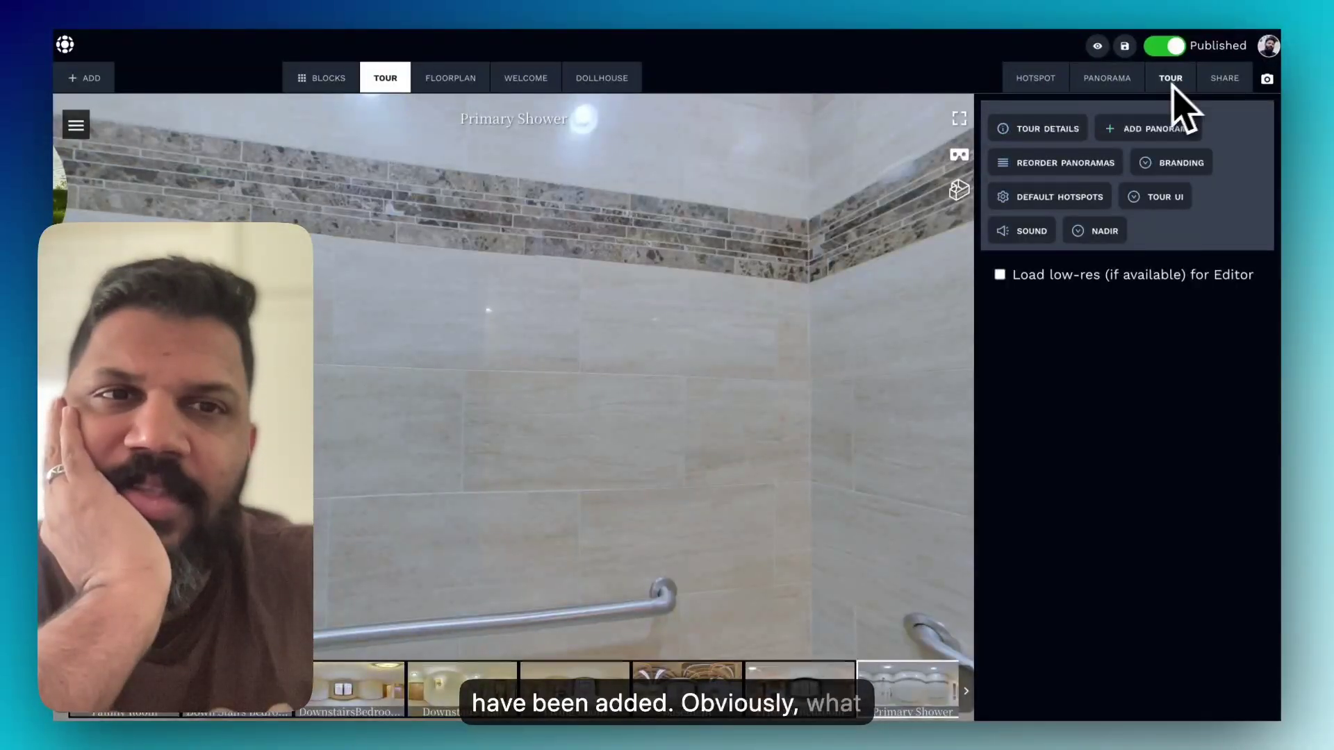
left_click(1083, 129)
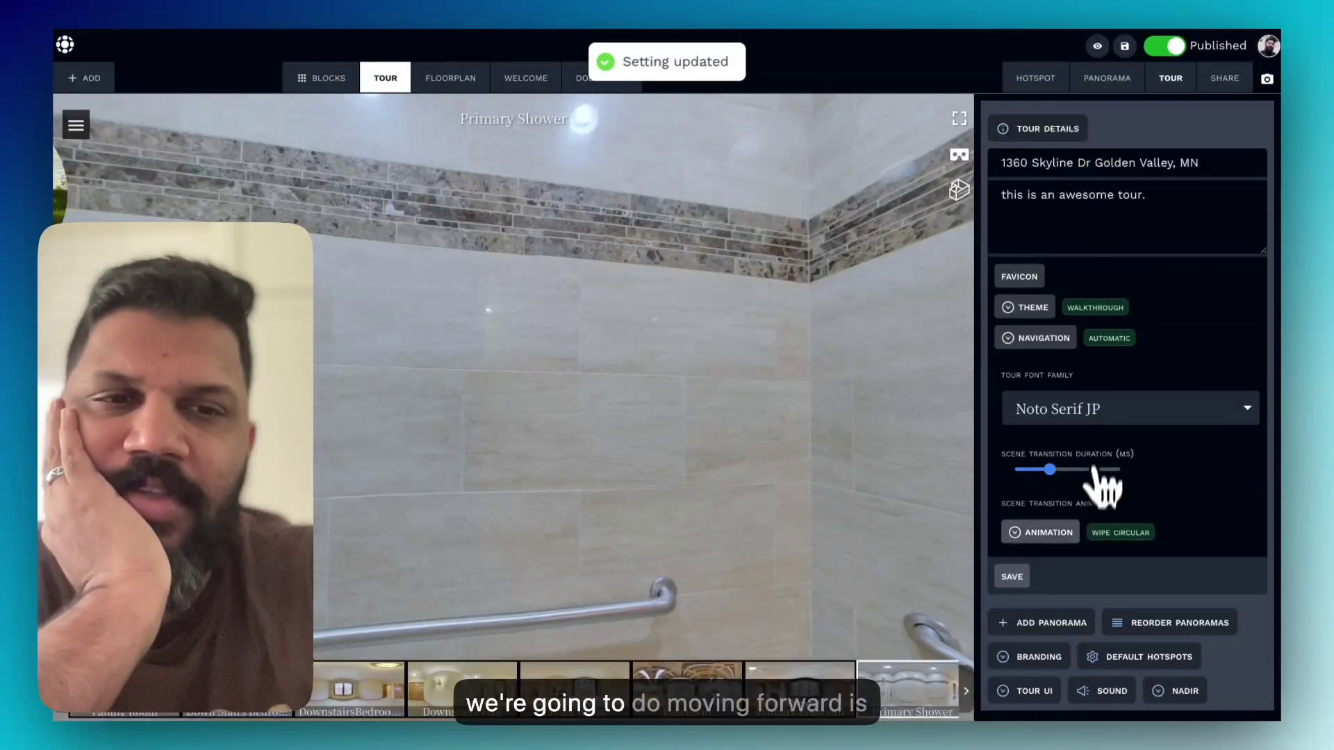
left_click(1042, 532)
left_click(1071, 600)
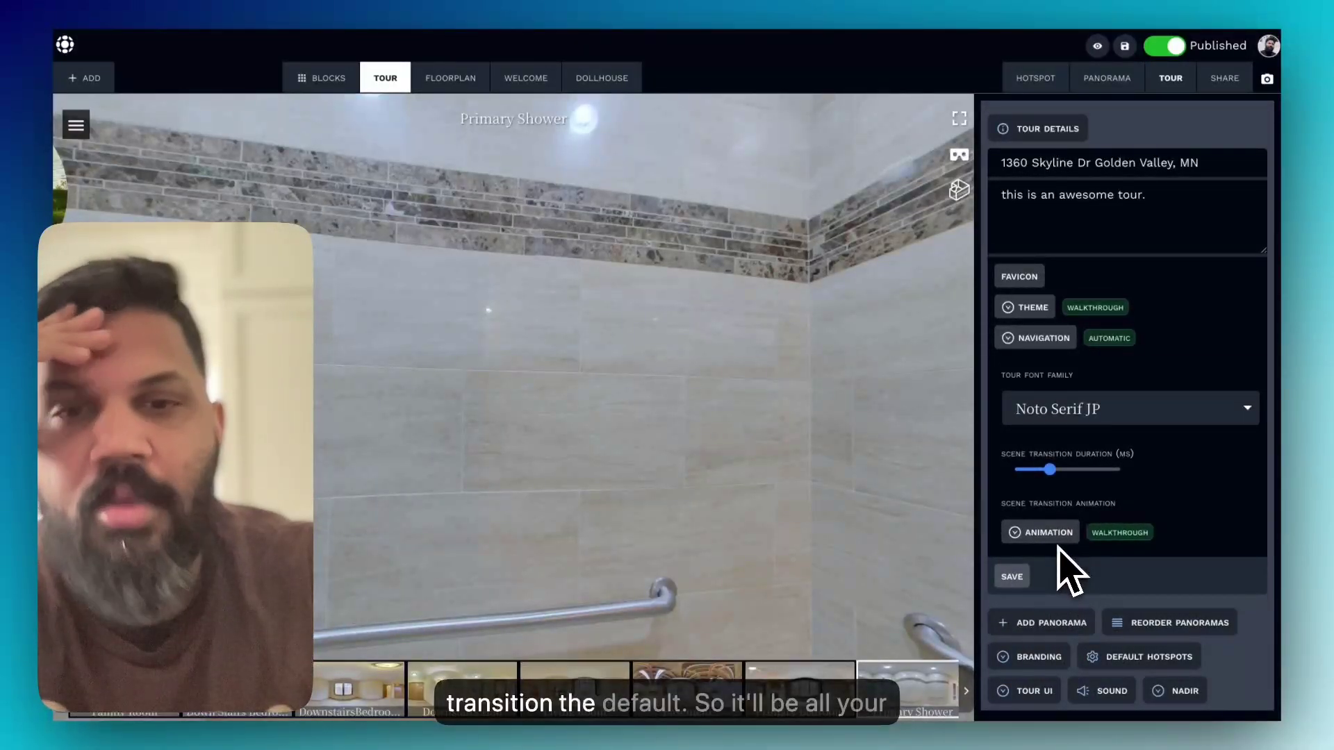
left_click(844, 680)
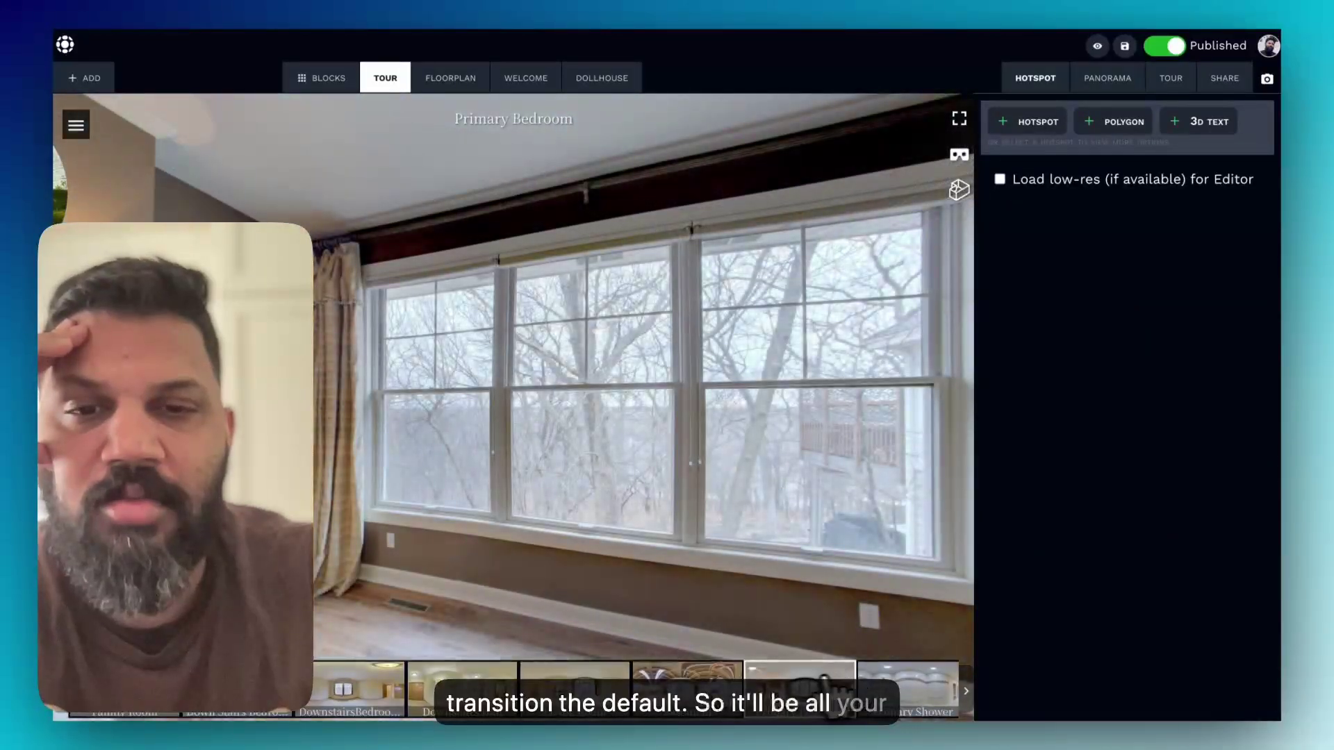
left_click(722, 716)
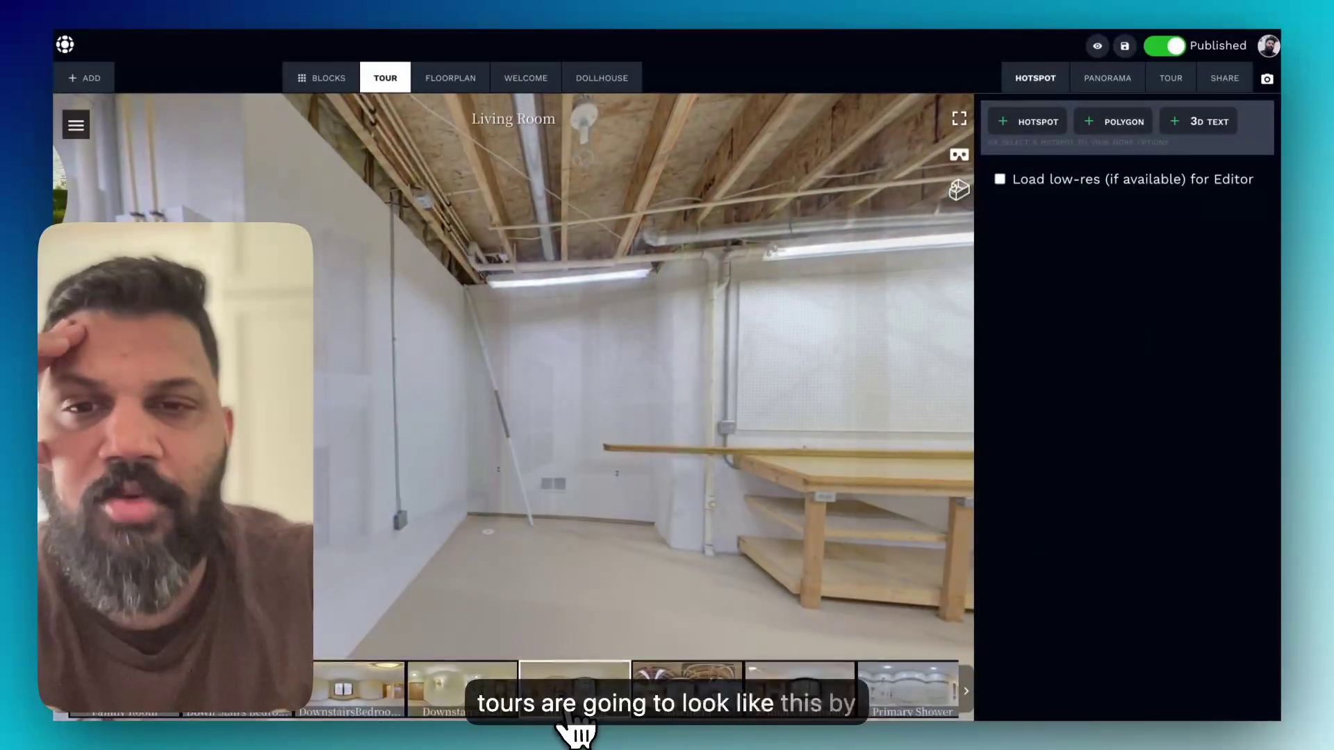
left_click(500, 723)
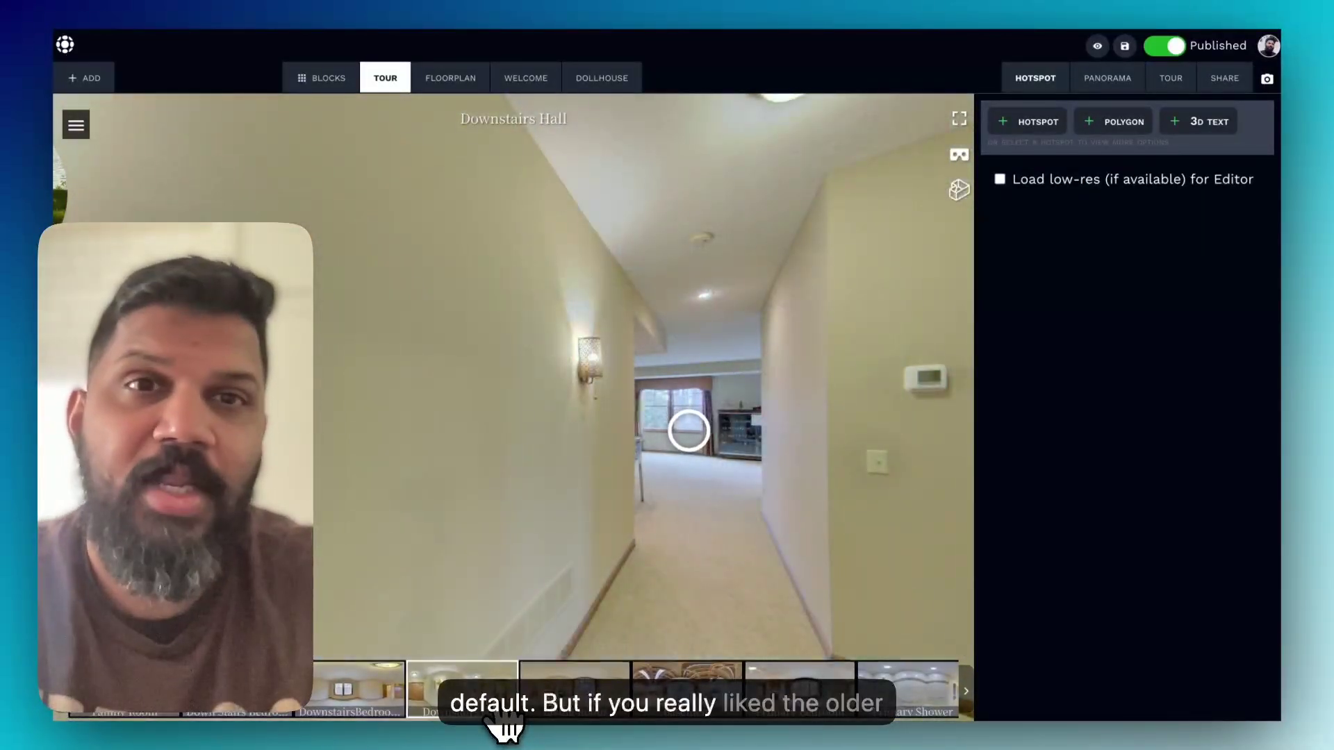
Switch the transition to Fade Out; preview from Primary Bedroom back to Downstairs Hall.
left_click(1174, 82)
left_click(1076, 136)
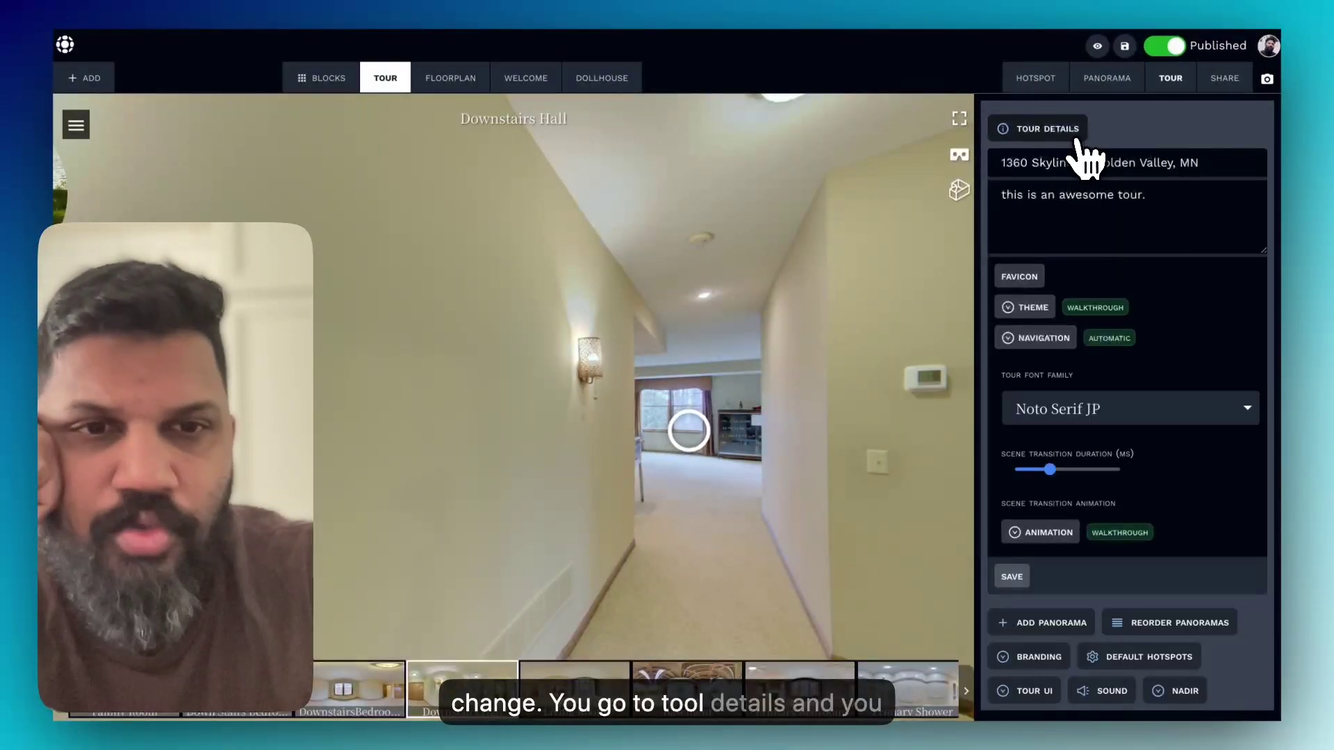
left_click(1077, 534)
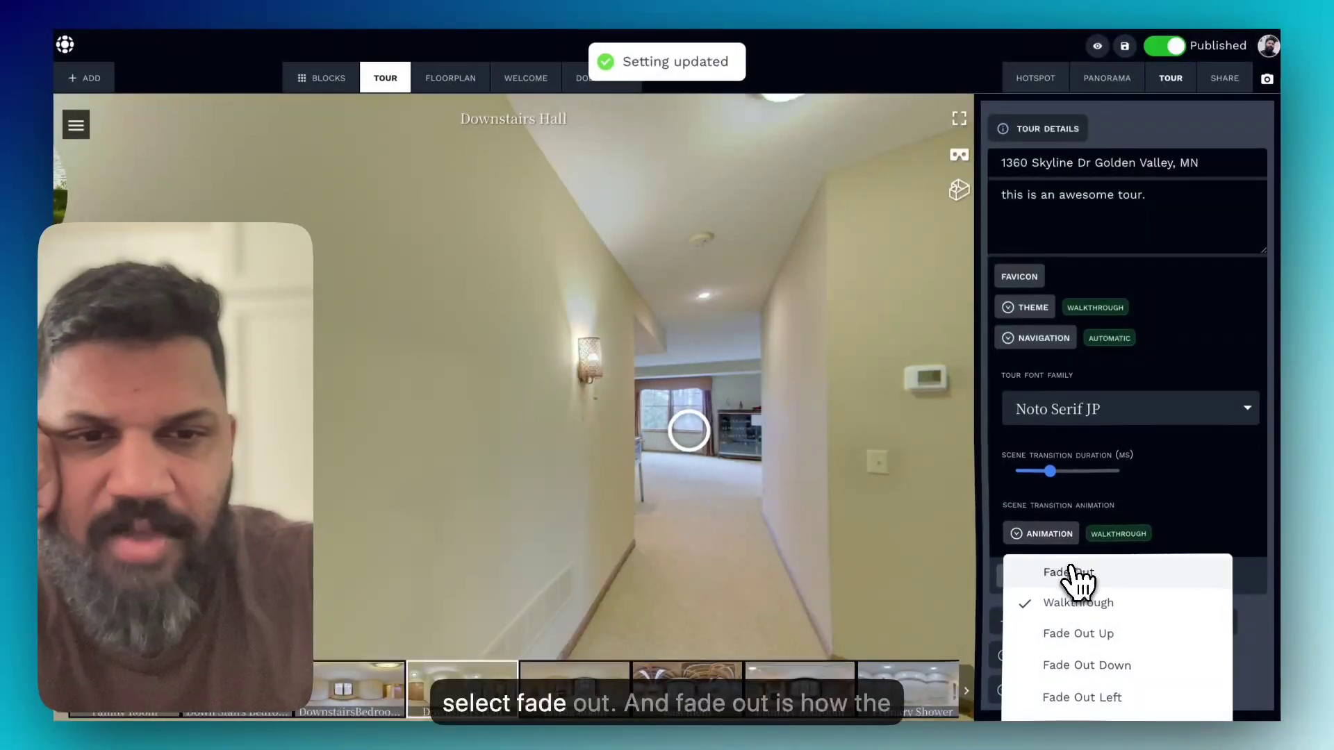
left_click(1069, 573)
left_click(810, 703)
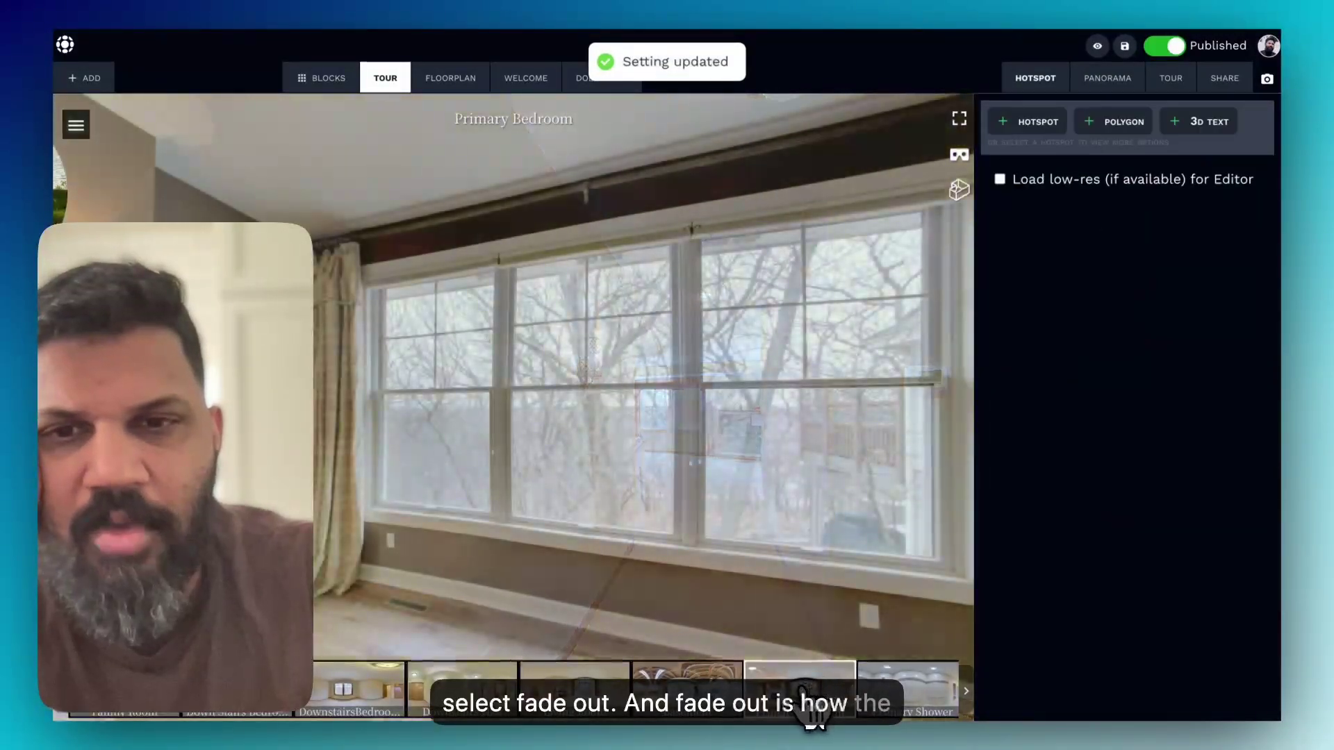
left_click(495, 695)
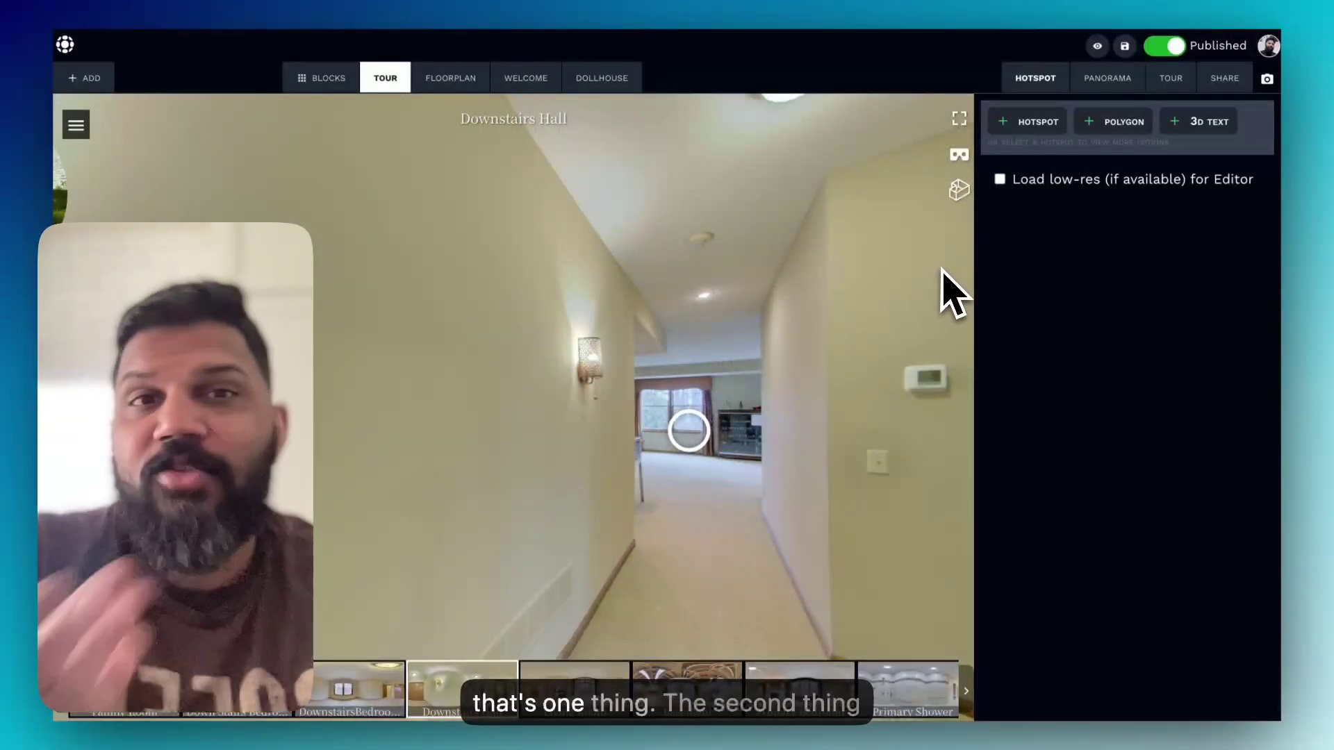
Show the TOUR tab's tour-wide settings over the Downstairs Hall panorama.
left_click(1160, 80)
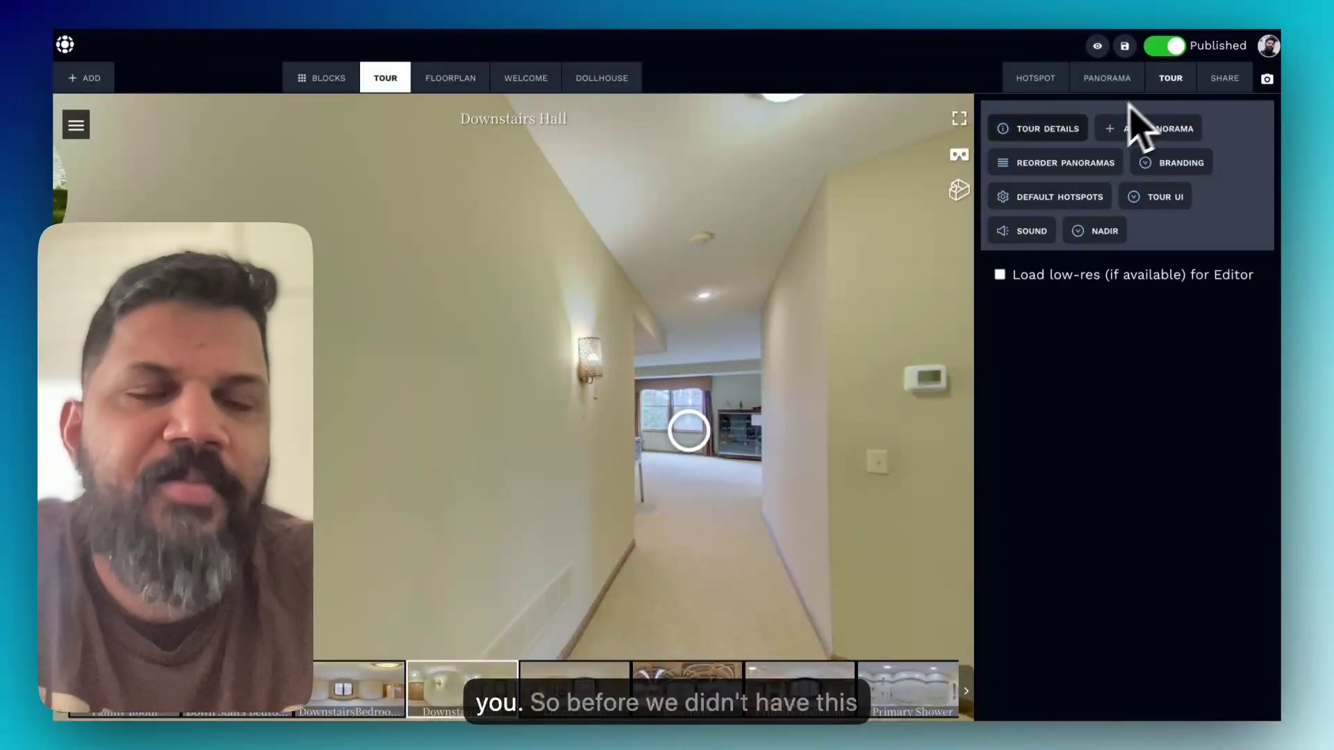